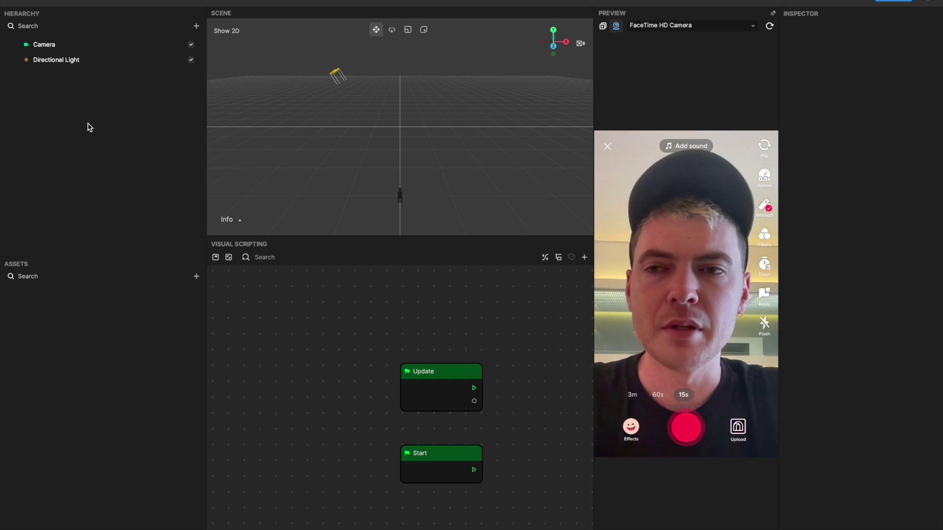
Add a Post Process component to the Camera and list its available effects.
click(51, 46)
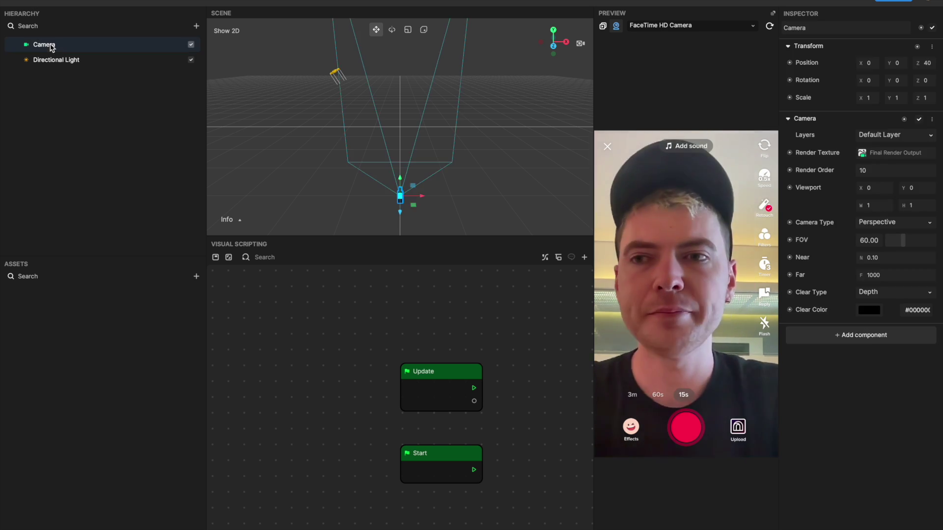
click(861, 335)
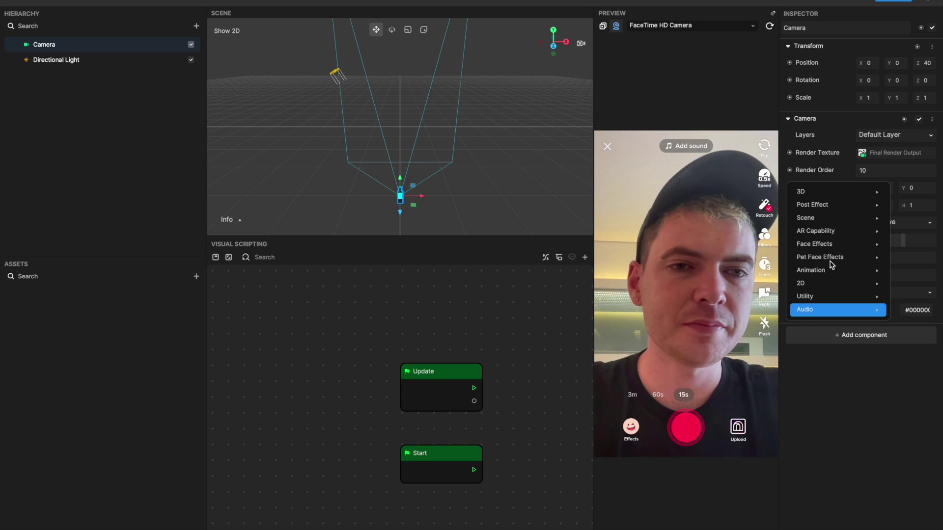
mouse_move(816, 204)
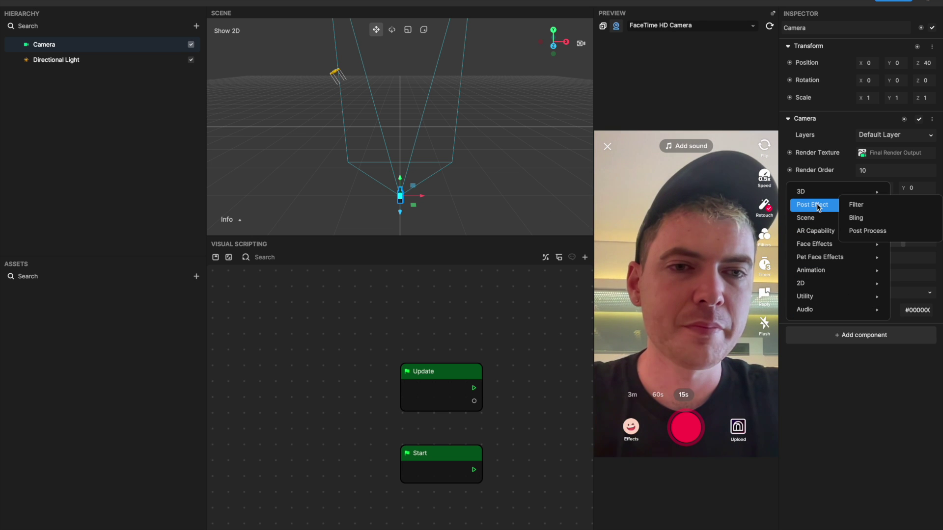
click(865, 231)
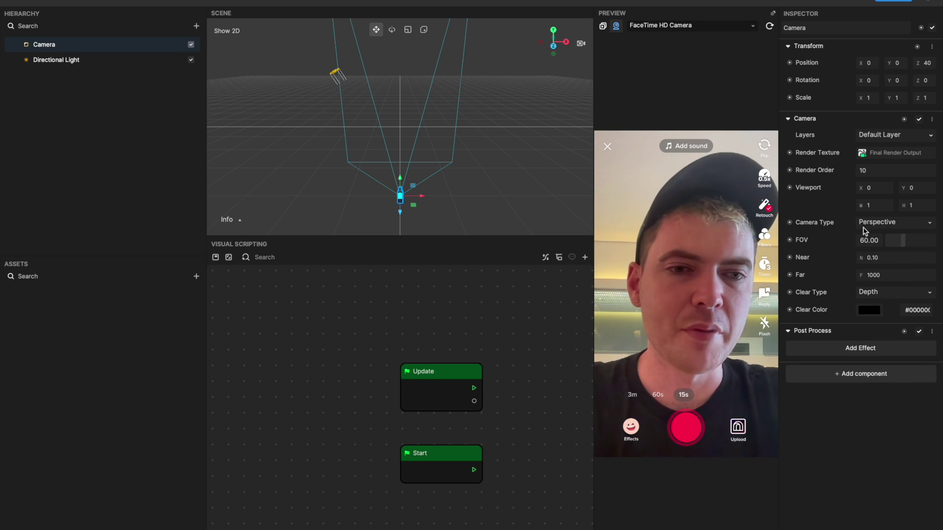
click(851, 350)
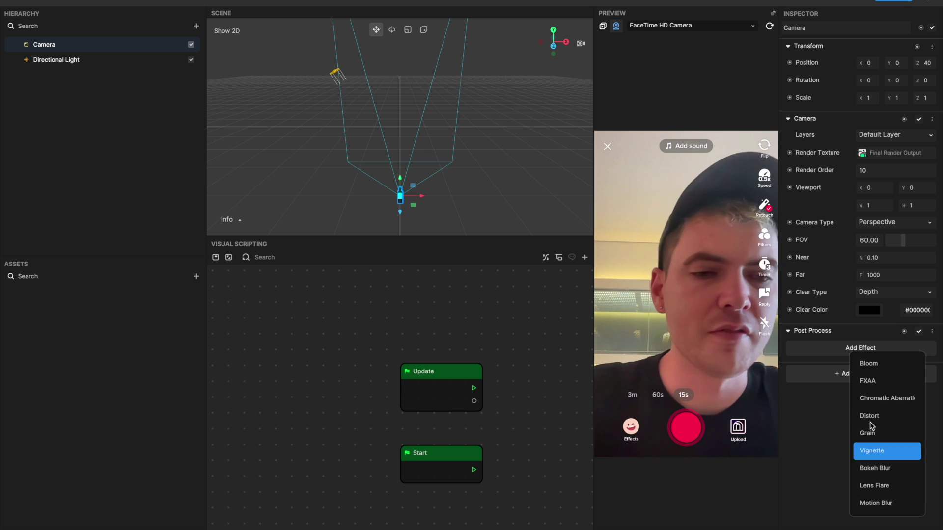
Add a Bloom effect and settle its Threshold at 0.80 after trying 0.90.
click(867, 365)
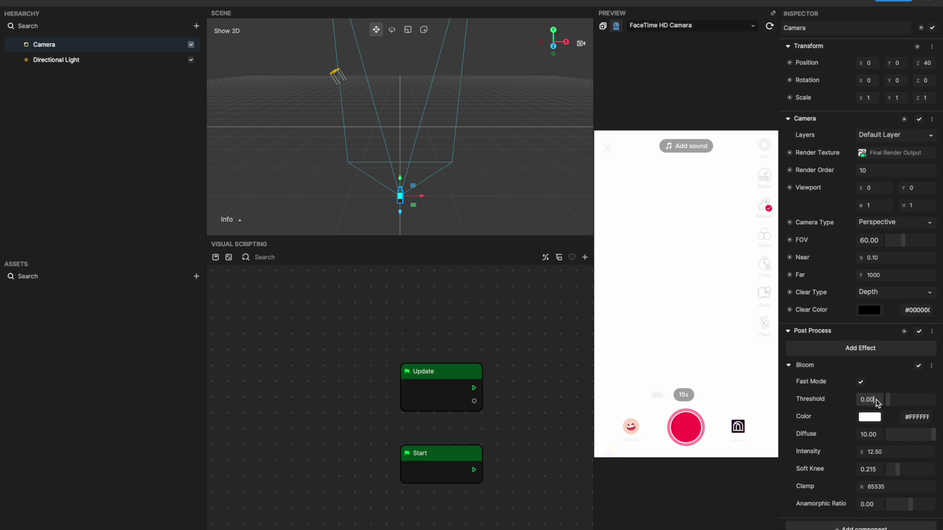
key(Return)
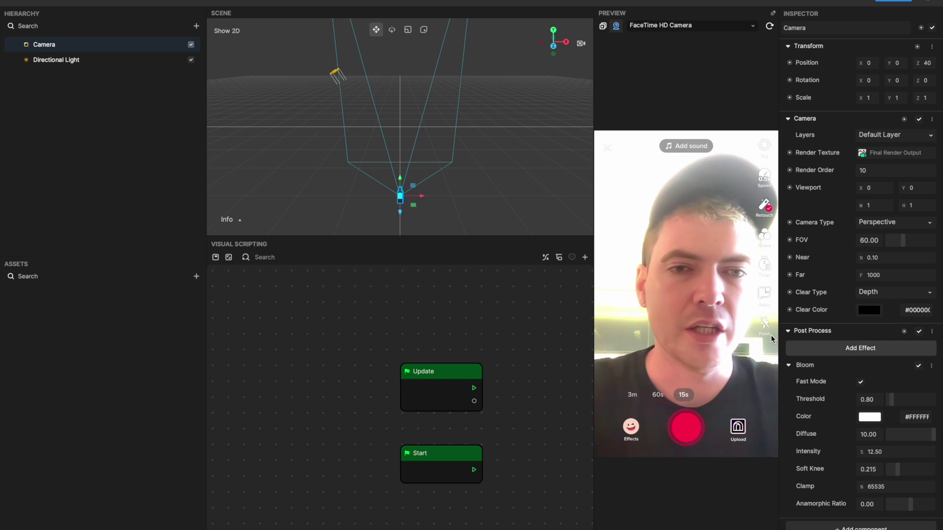
click(867, 403)
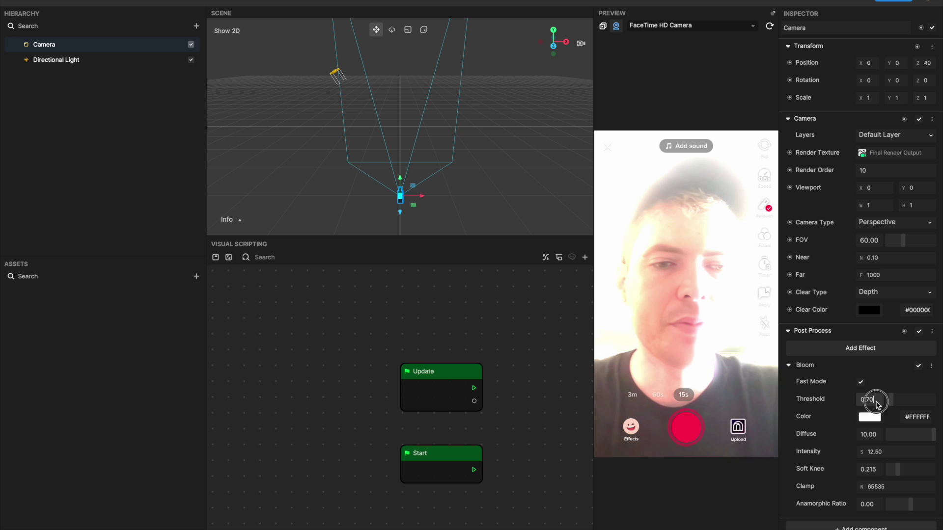
key(Return)
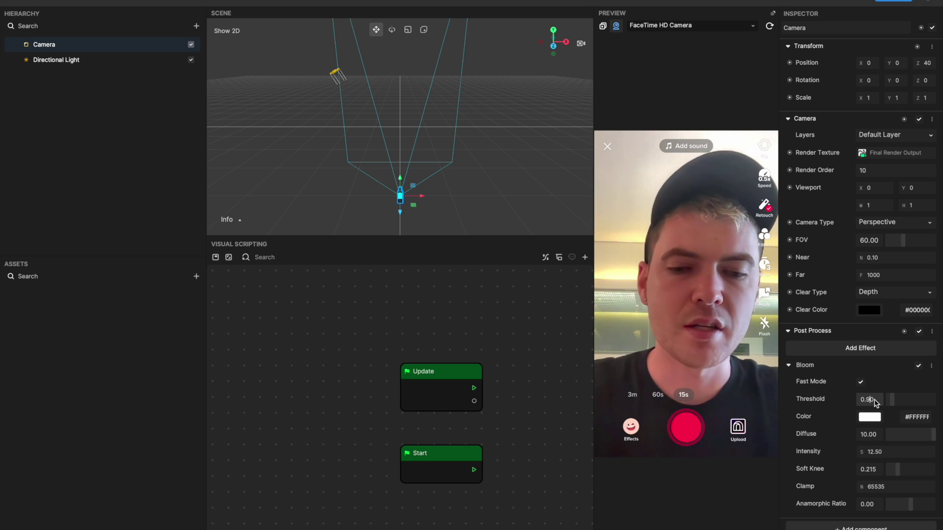
key(Return)
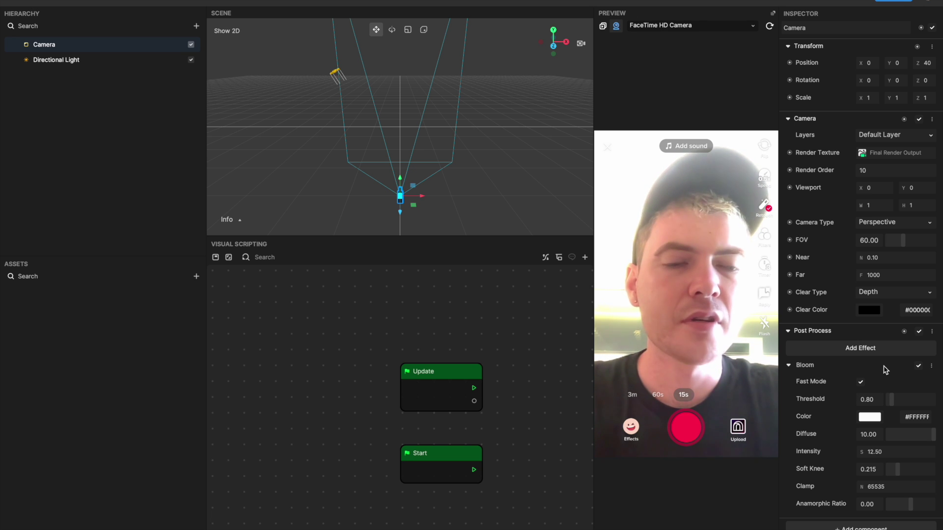
Try an orange bloom tint but keep it white, and raise Bloom Intensity to 14.70.
click(866, 418)
drag(846, 402, 815, 381)
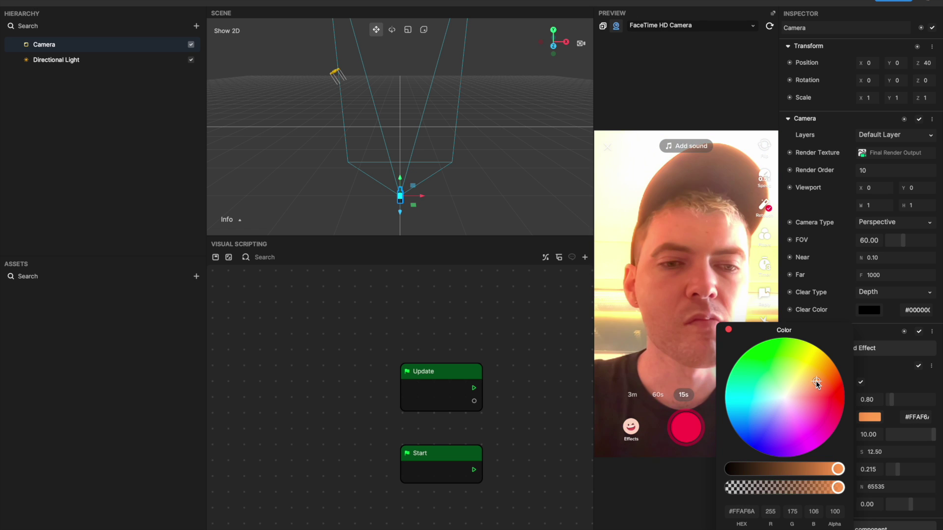
click(729, 330)
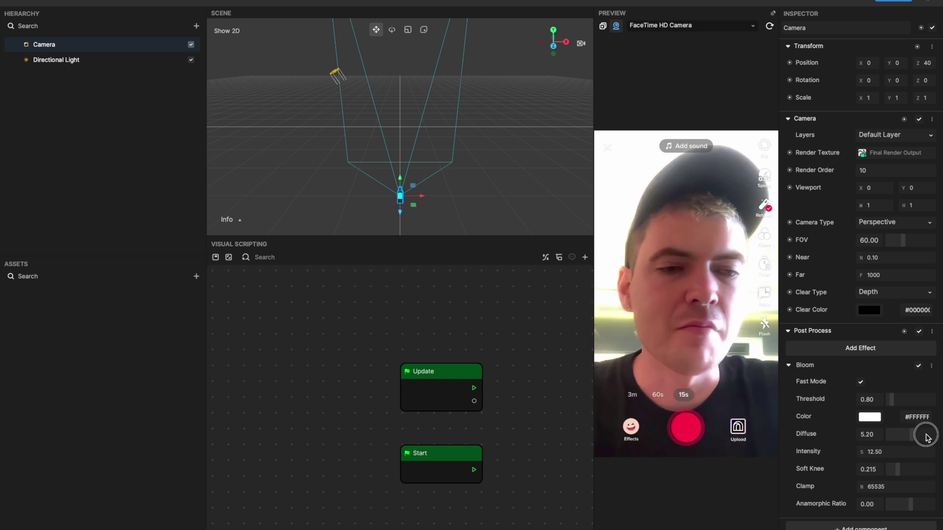
mouse_move(837, 452)
mouse_down()
mouse_move(899, 451)
mouse_move(841, 453)
mouse_up()
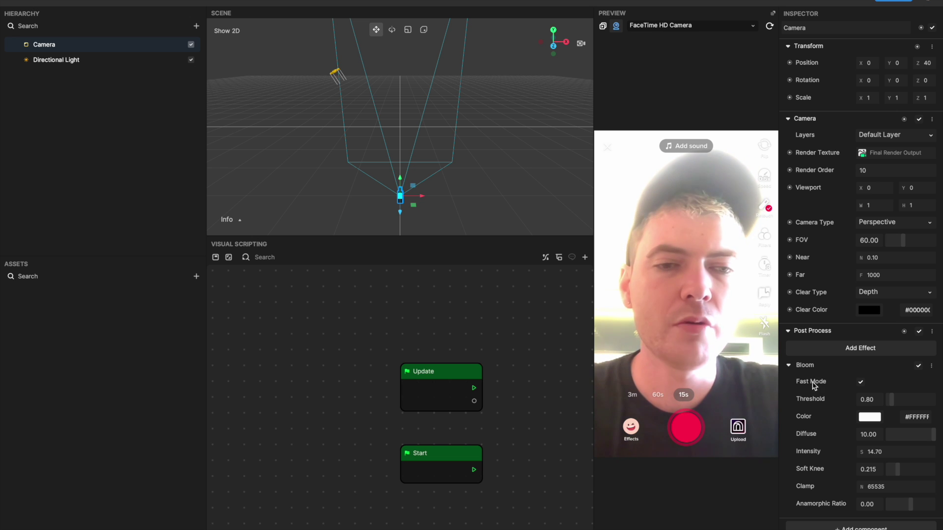
Reset and remove Bloom, then add a Chromatic Aberration effect at intensity 0.70.
click(931, 367)
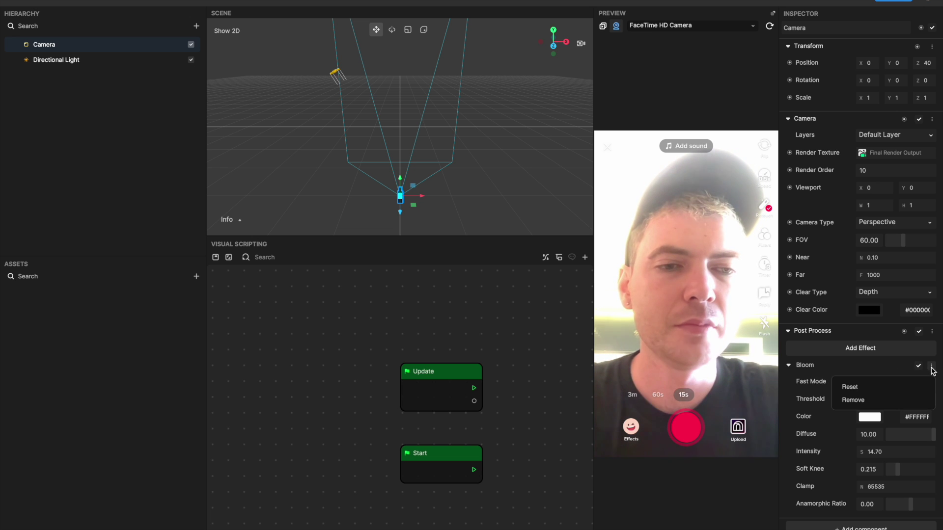
click(883, 387)
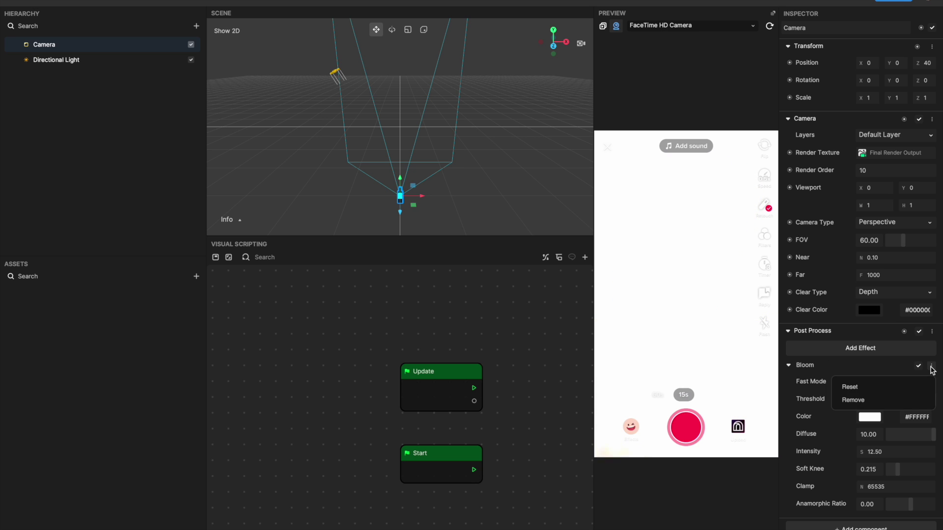
click(864, 400)
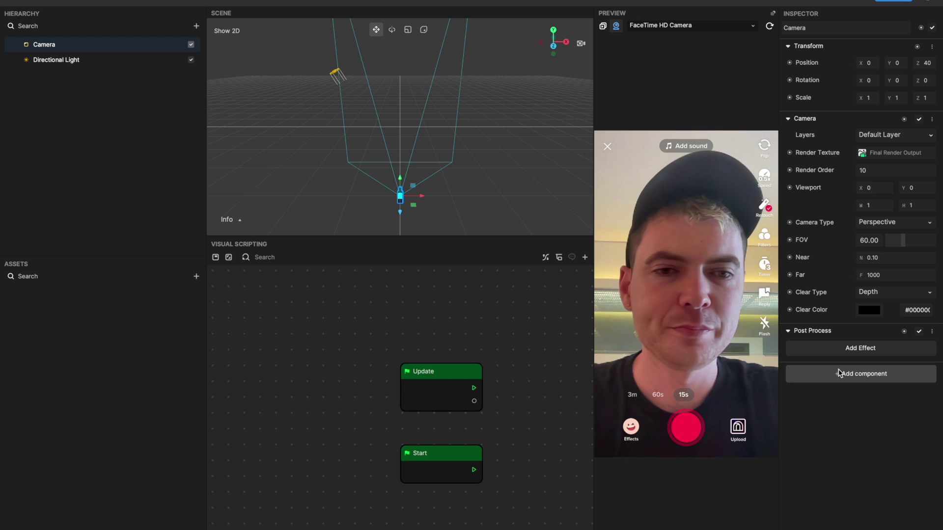
click(851, 350)
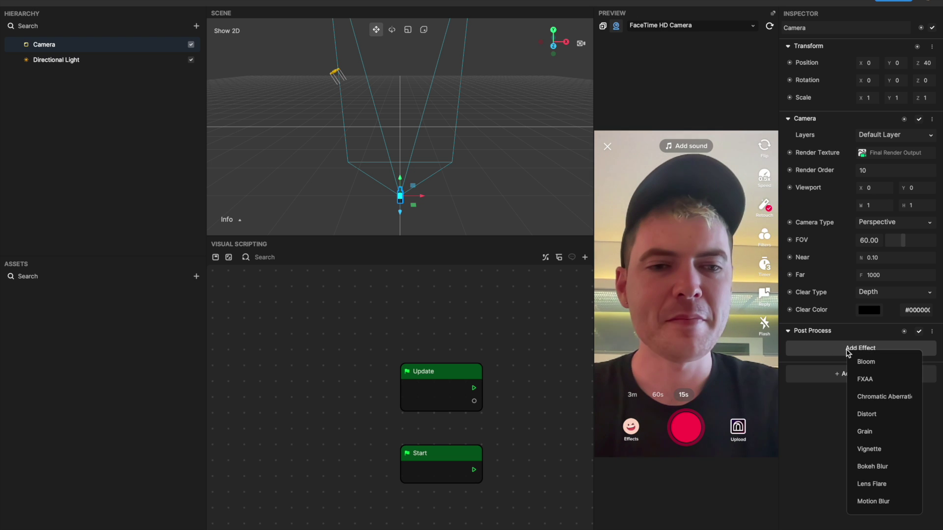
click(884, 397)
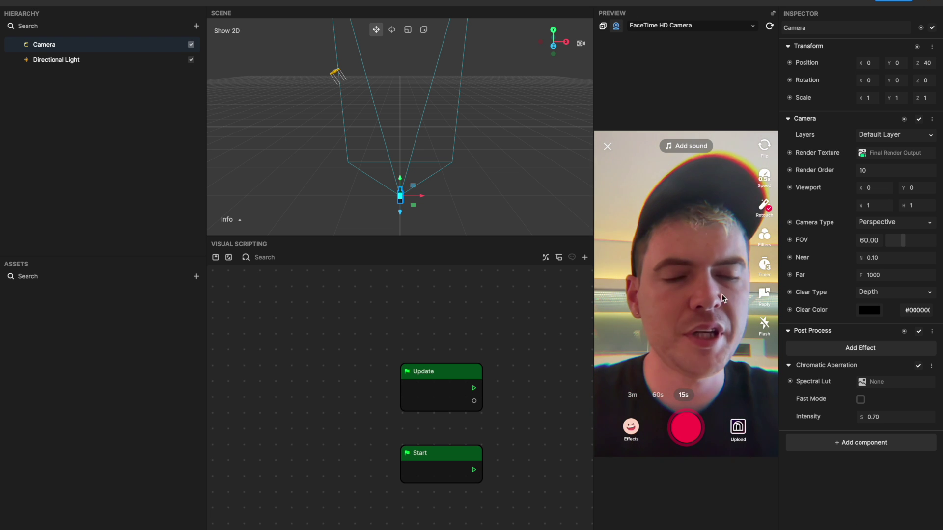
Set Chromatic Aberration Intensity to 2.00, leaving Fast Mode off after toggling it.
click(887, 417)
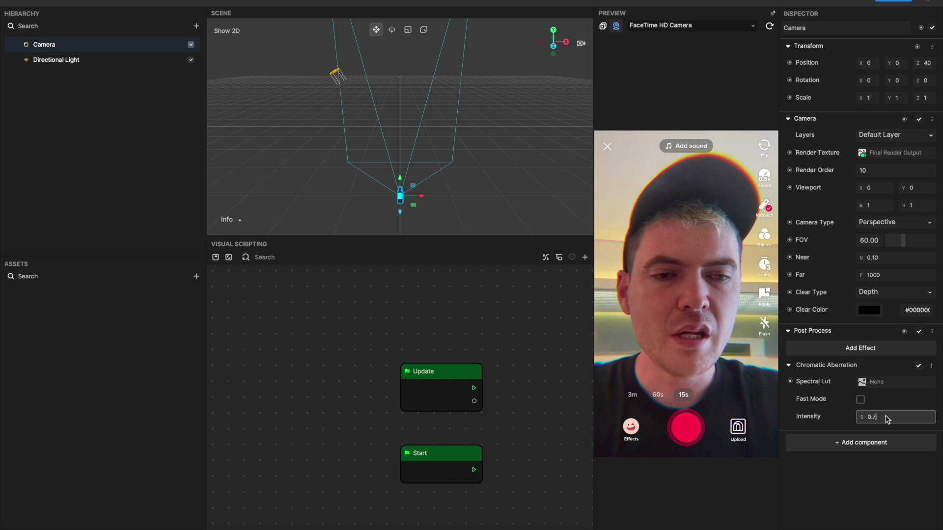
key(BackSpace)
text(2)
key(Return)
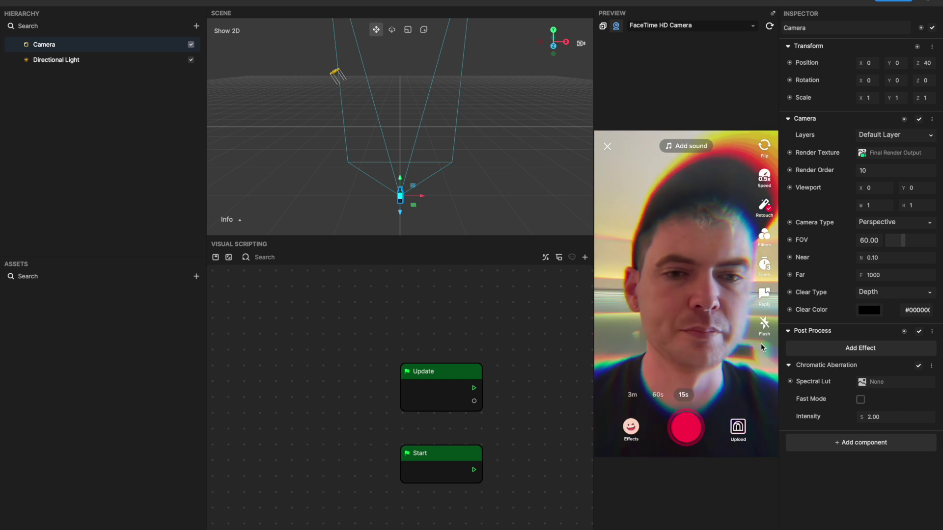
click(861, 399)
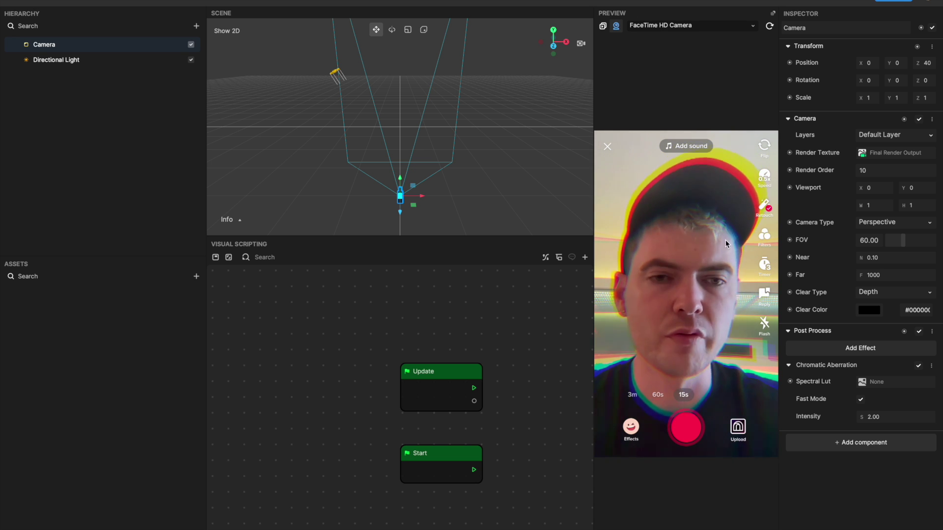
click(861, 398)
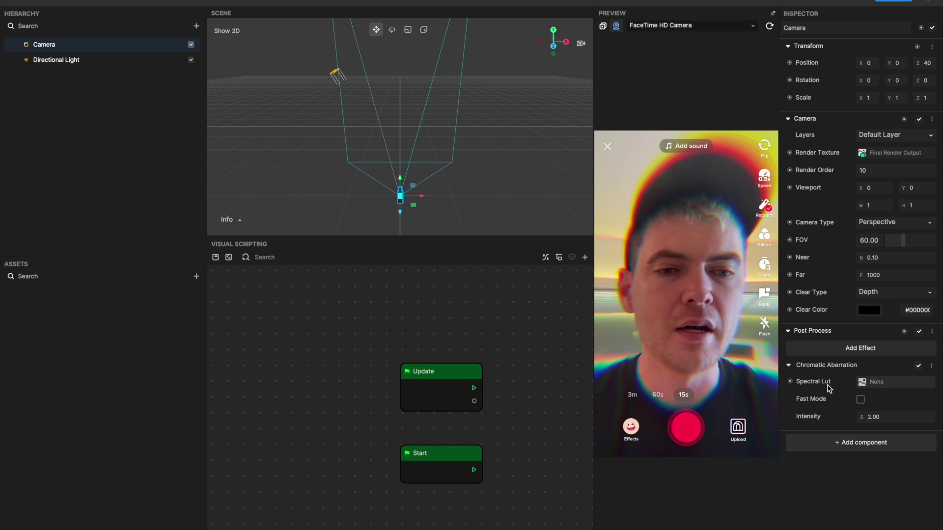
Import green_lut.png into the project's Textures and inspect it.
click(863, 384)
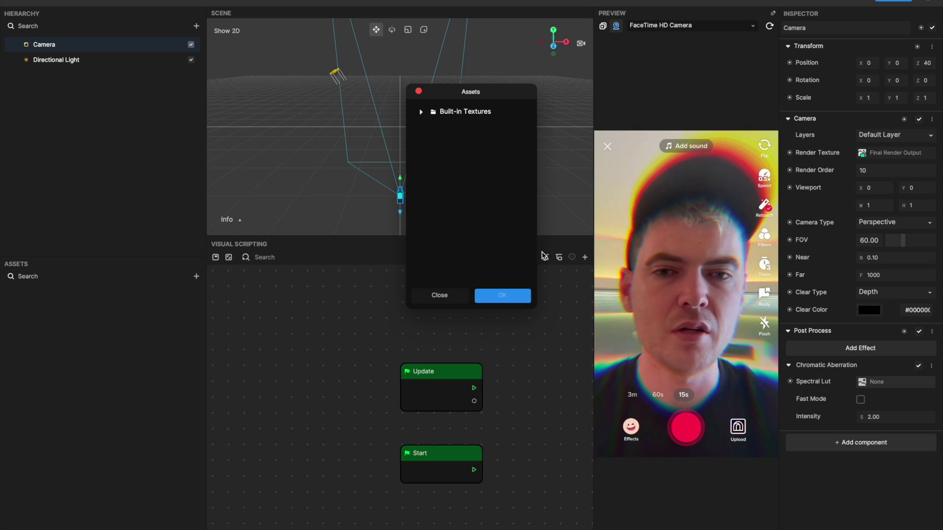
click(439, 295)
click(198, 277)
mouse_move(221, 280)
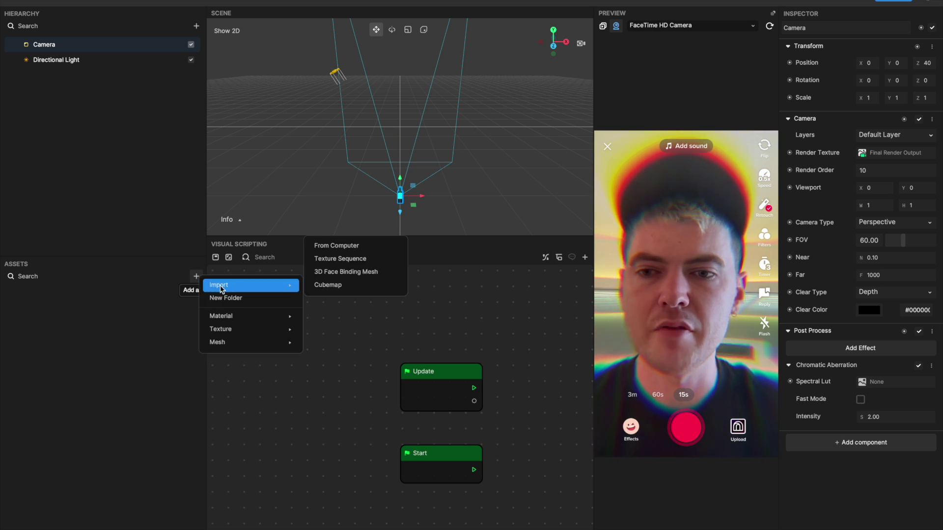
click(339, 244)
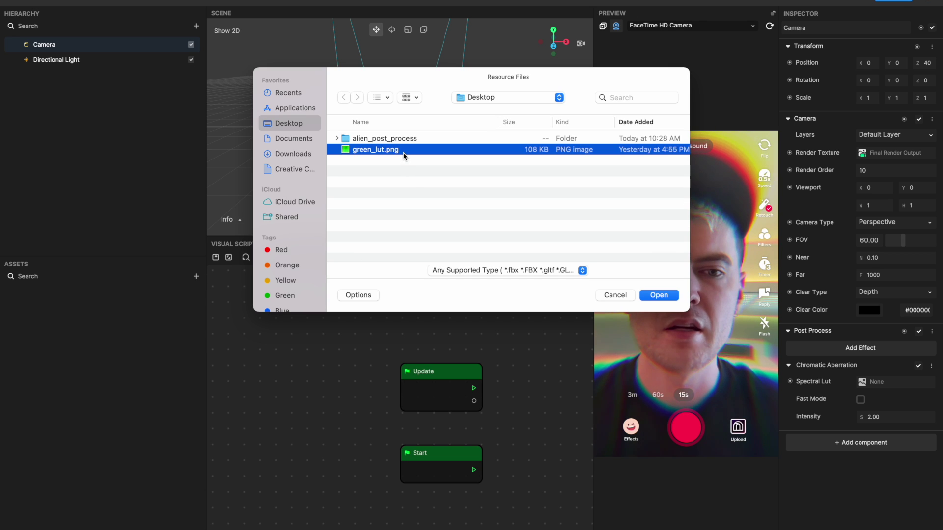
double_click(404, 156)
click(48, 313)
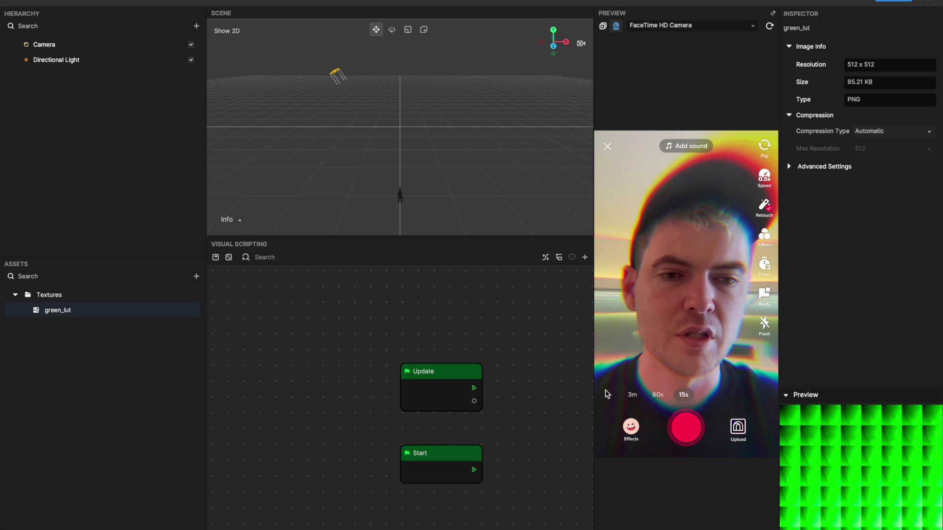
Assign green_lut as the Chromatic Aberration's Spectral Lut.
click(65, 44)
click(877, 382)
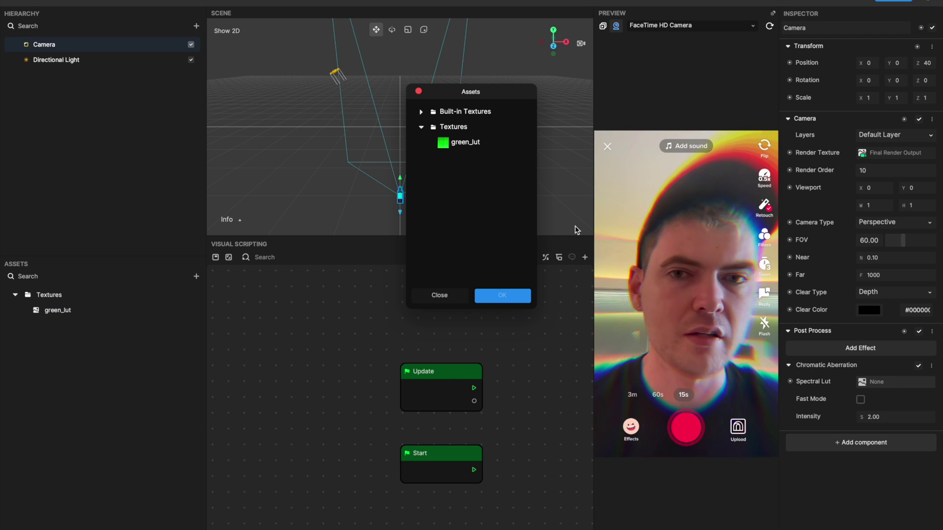
click(475, 143)
click(501, 296)
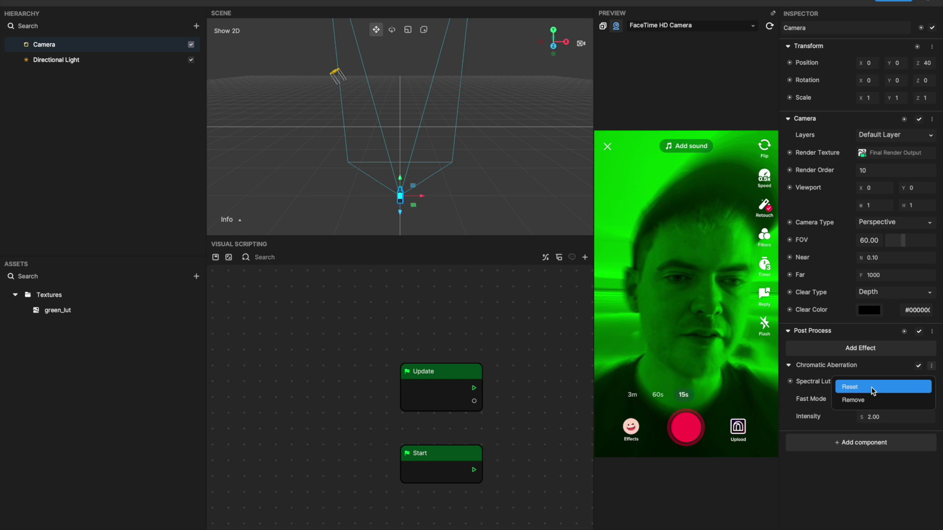
Replace Chromatic Aberration with Distort, trying Barrel Power -0.60 and Offset 0.05, 0.5.
click(867, 403)
click(842, 349)
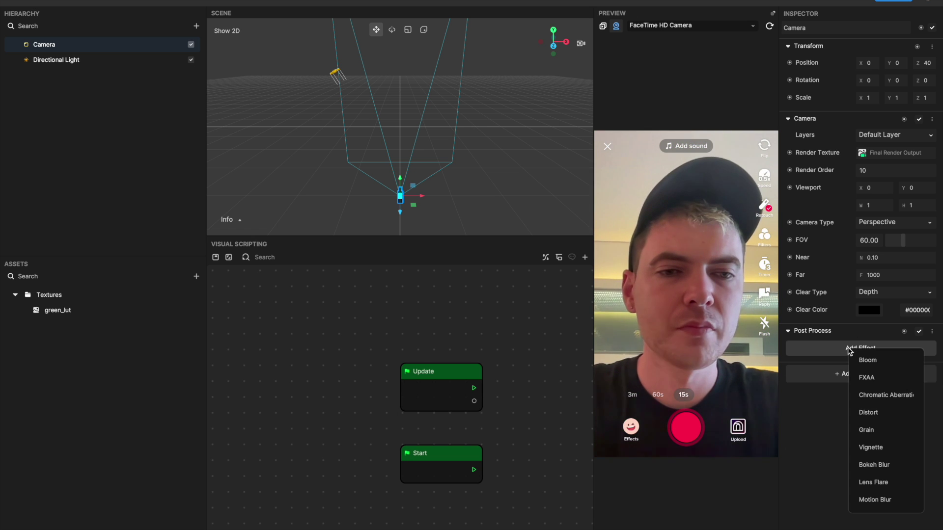
click(868, 412)
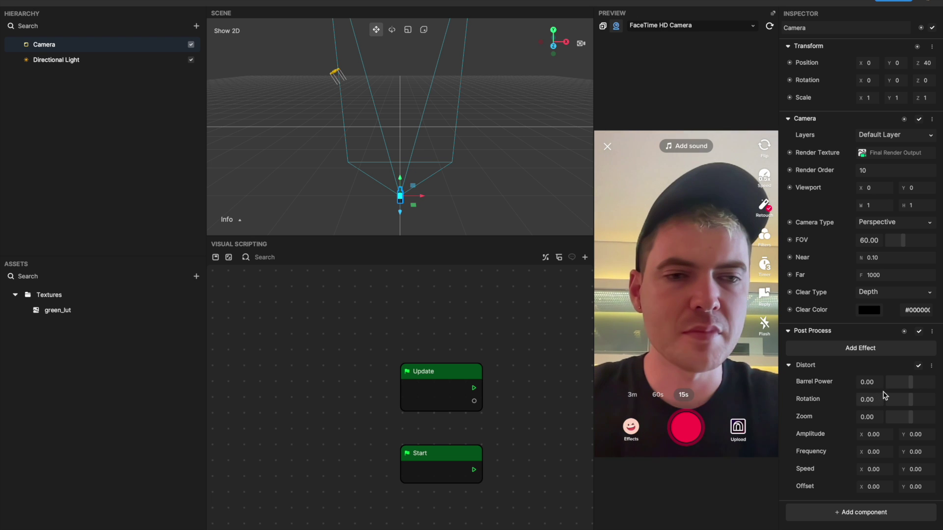
mouse_move(910, 382)
mouse_down()
mouse_move(897, 384)
mouse_move(924, 384)
mouse_move(897, 386)
mouse_up()
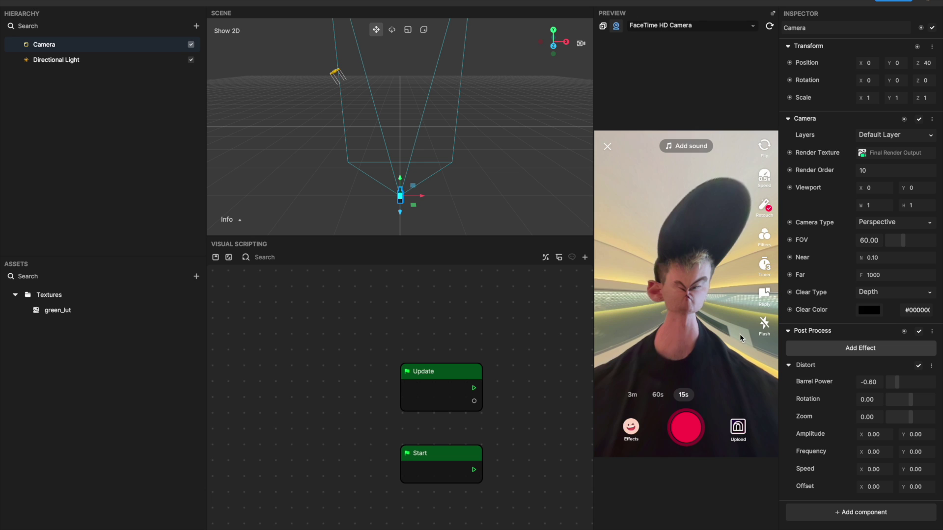
click(887, 493)
text(0.05)
key(Tab)
text(0.5)
key(Return)
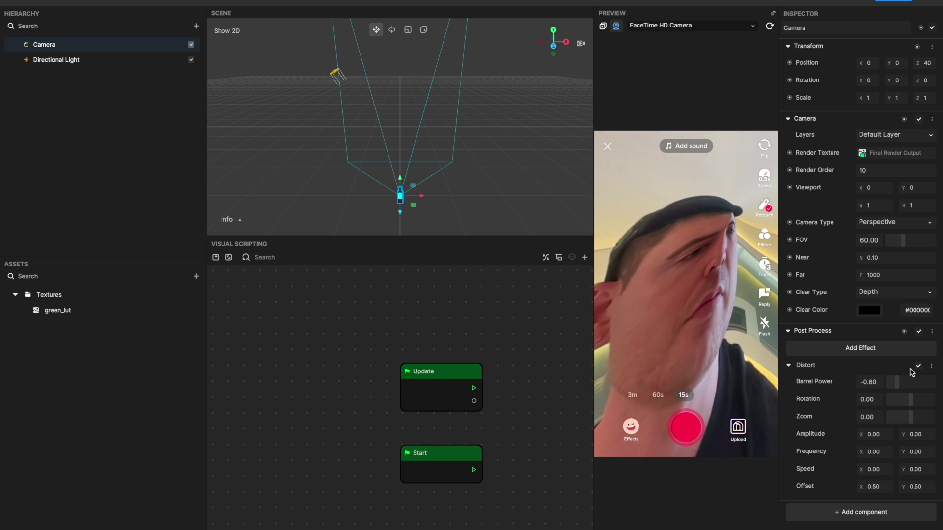
Reset Distort to zero, try Rotation, then re-add Distort and test Zoom.
click(896, 387)
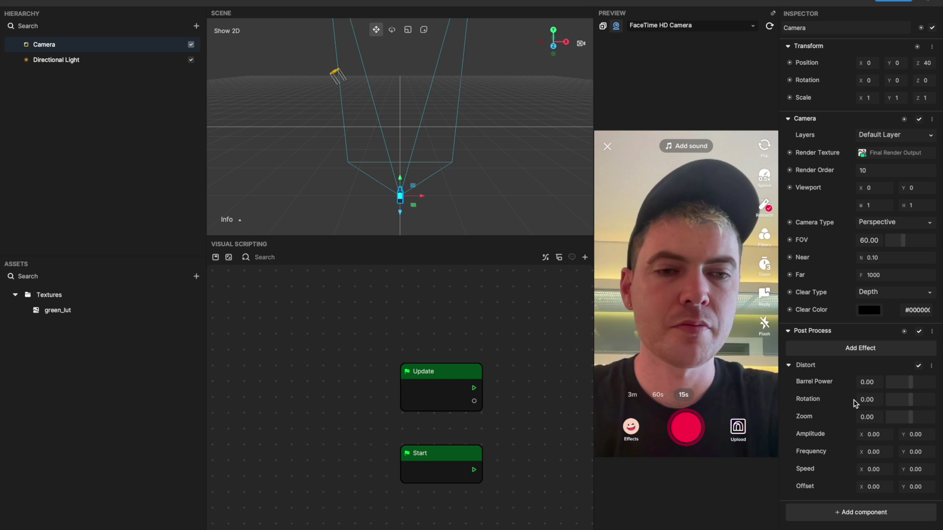
drag(909, 399, 918, 395)
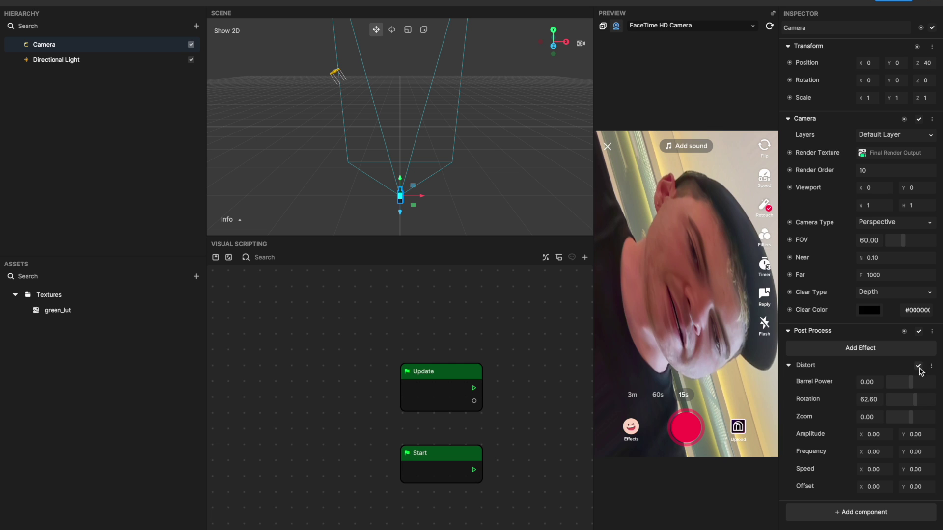
click(893, 399)
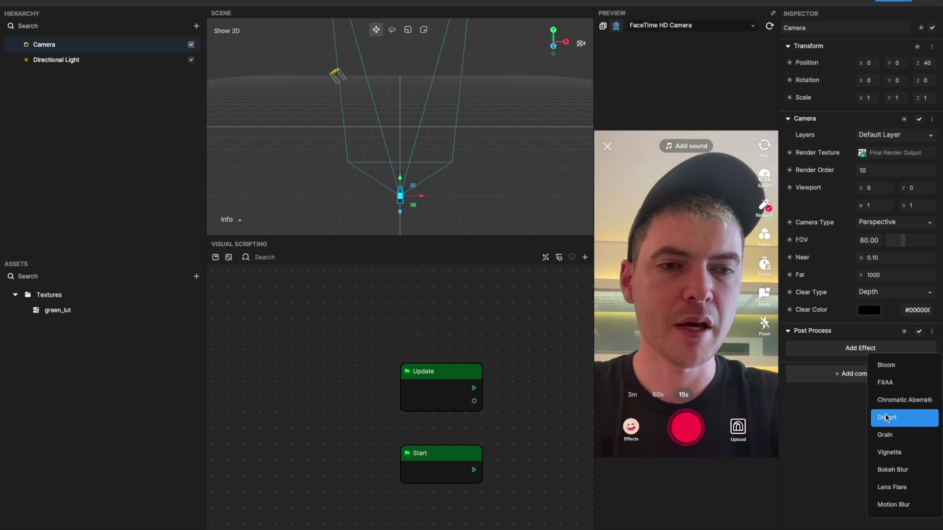
click(887, 418)
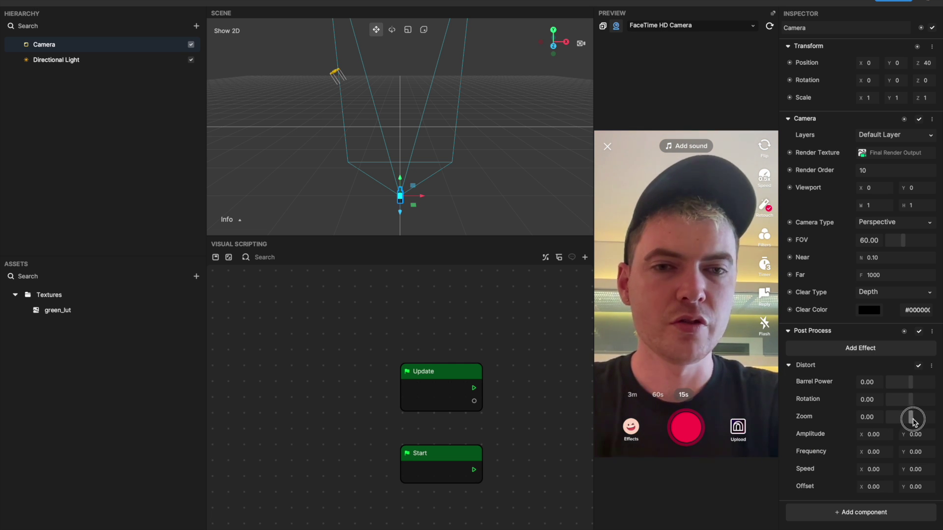
drag(921, 421, 902, 420)
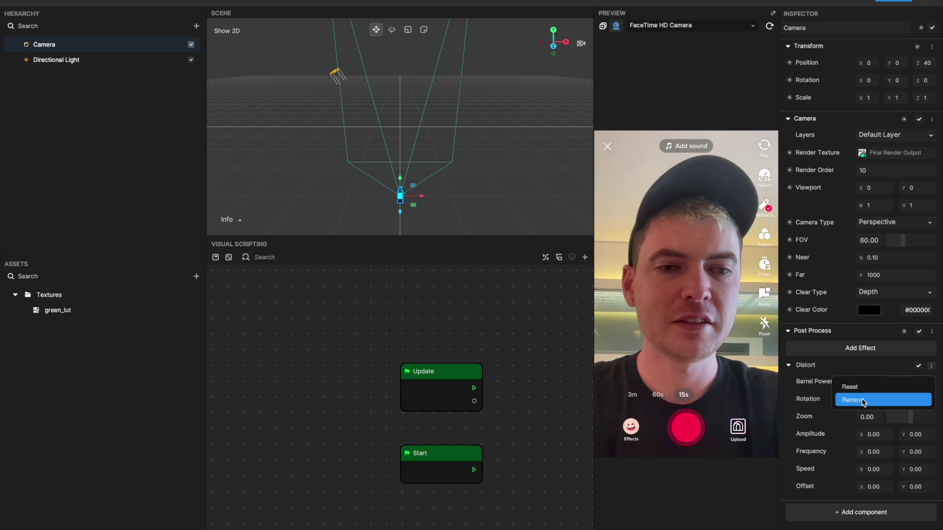
Remove Distort, add Grain, and set Strength 0.60, Color 0.70 and Speed 4.10.
click(864, 401)
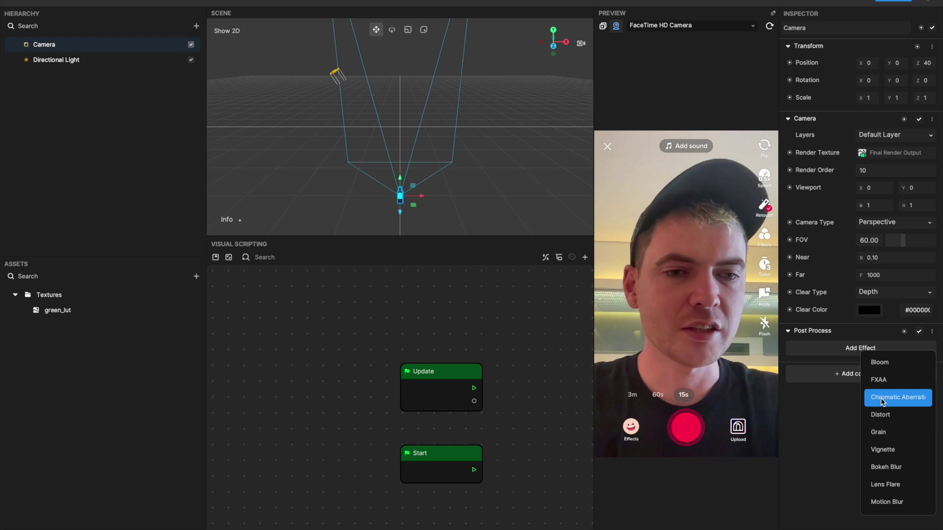
click(879, 432)
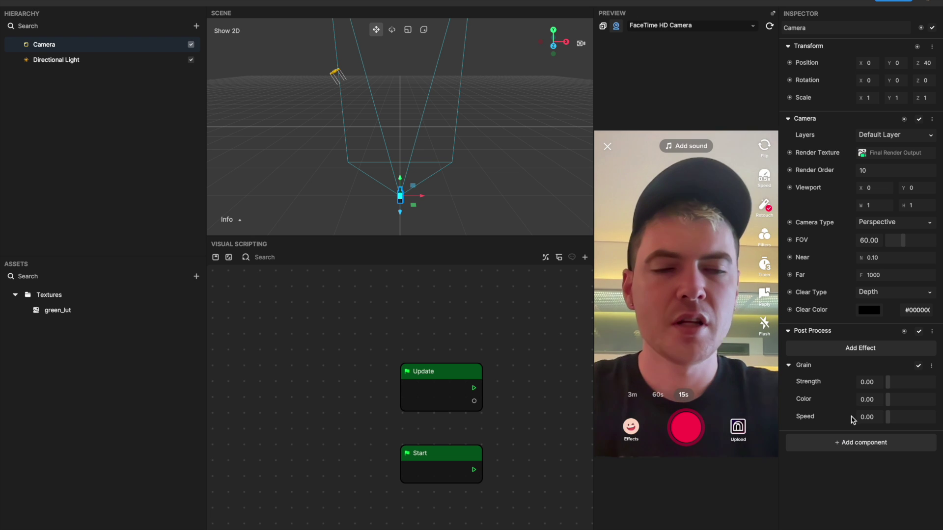
click(876, 383)
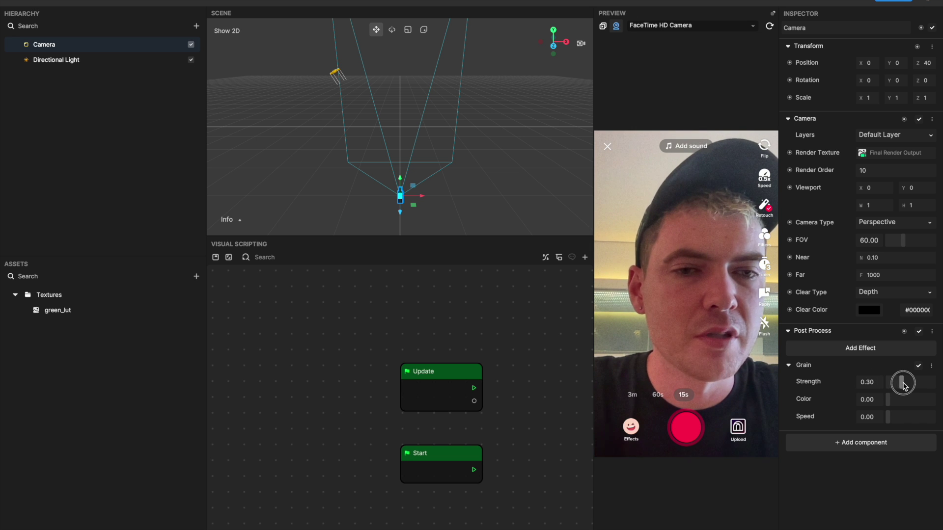
drag(903, 384, 915, 383)
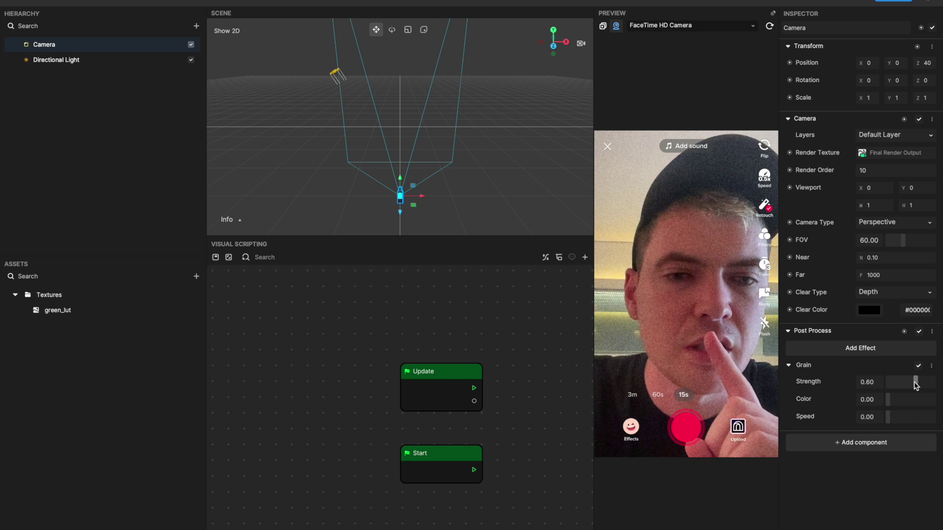
click(889, 403)
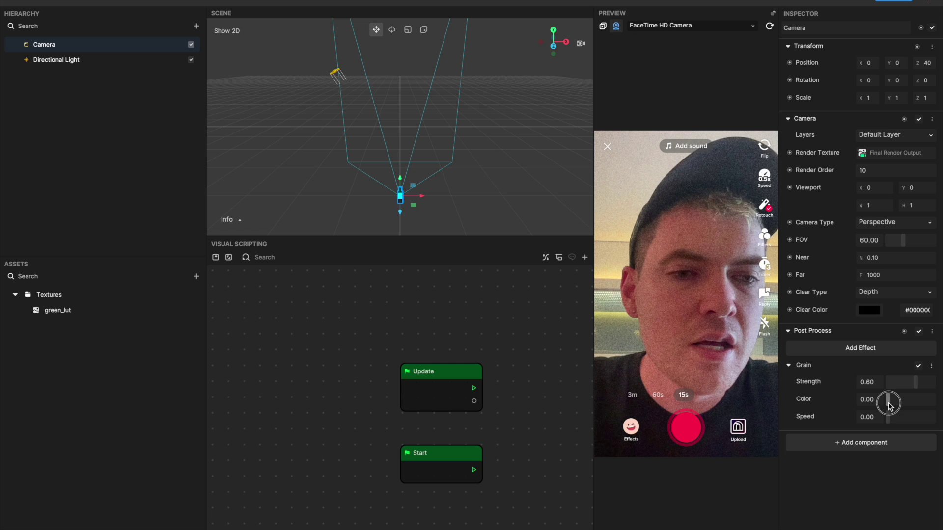
drag(889, 402, 922, 405)
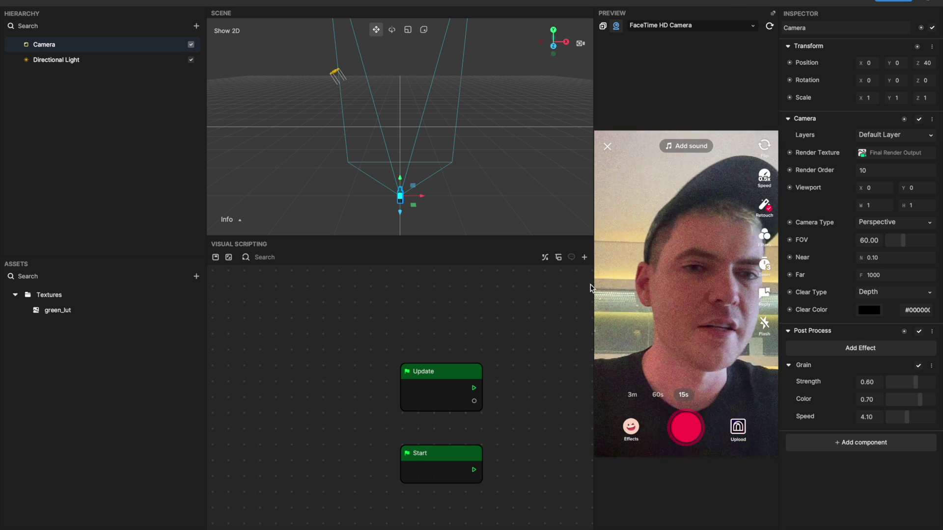
click(884, 366)
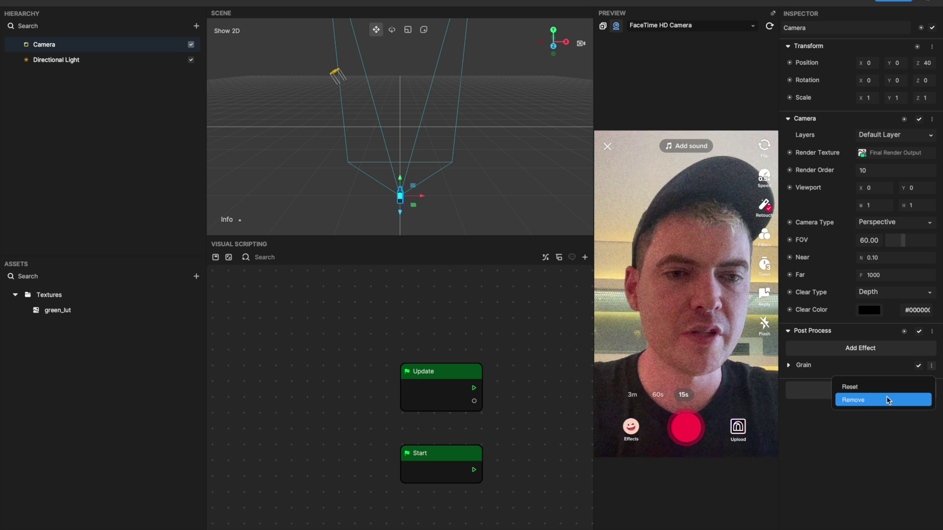
Remove Grain and add a Lens Flare with Intensity 0.7.
click(886, 400)
click(871, 350)
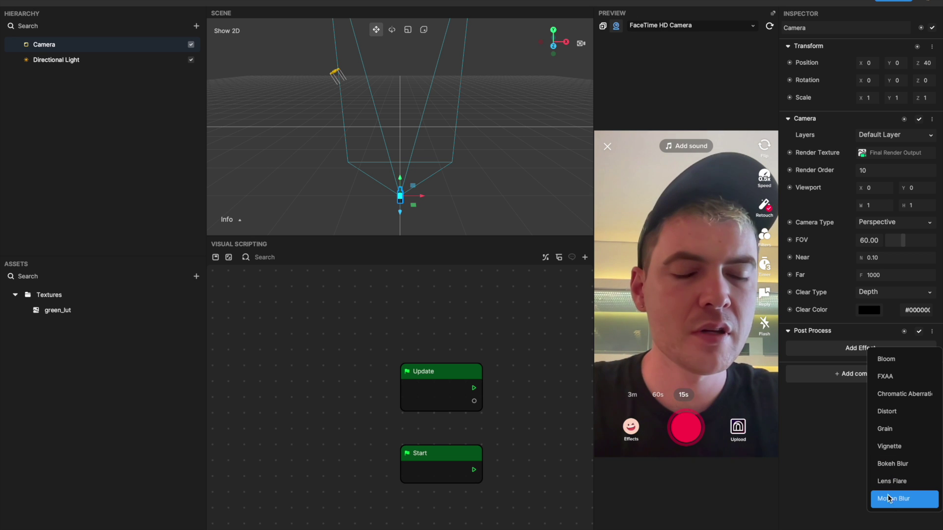
click(897, 482)
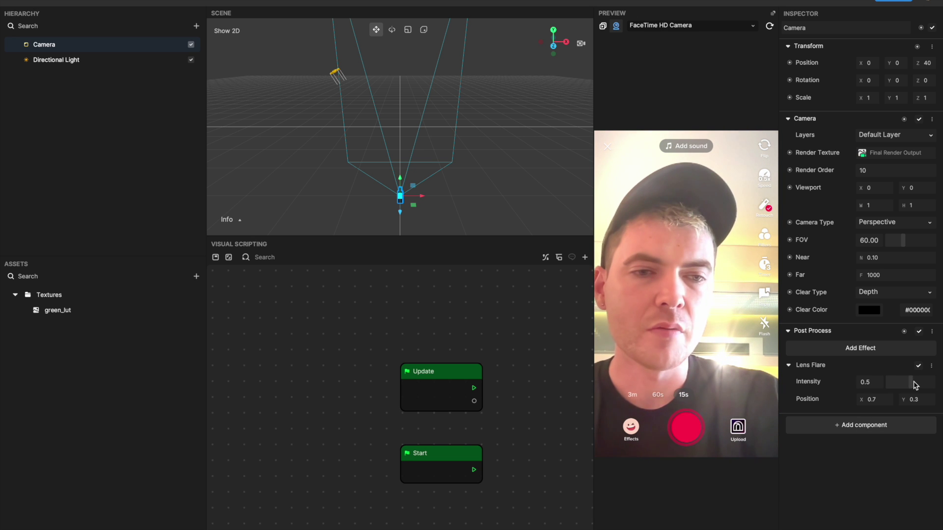
drag(911, 382, 924, 383)
Place the lens flare at Position 0.2, 0.2.
click(881, 399)
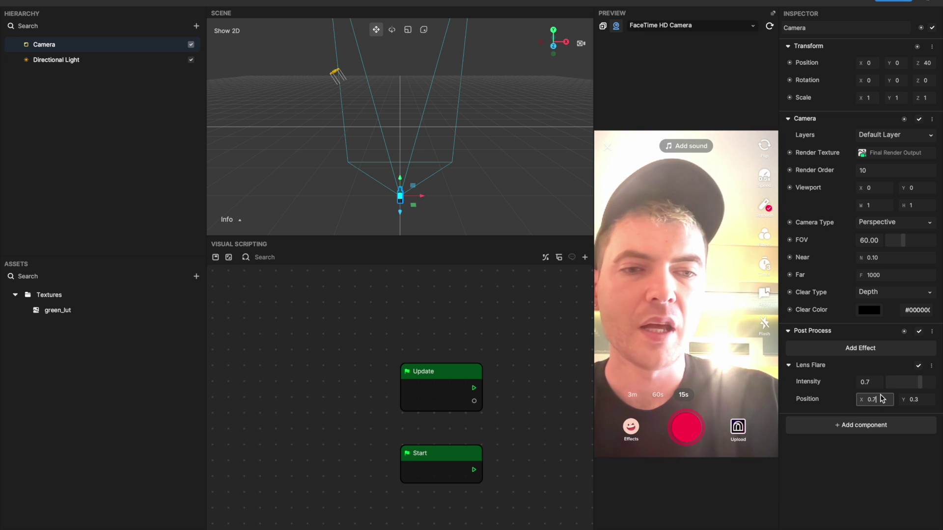
key(BackSpace)
text(2)
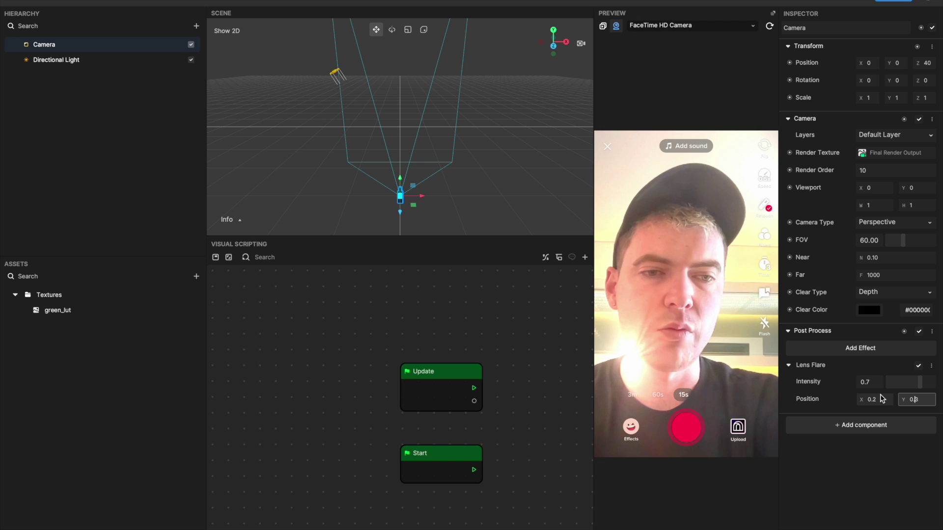
key(Tab)
text(0.2)
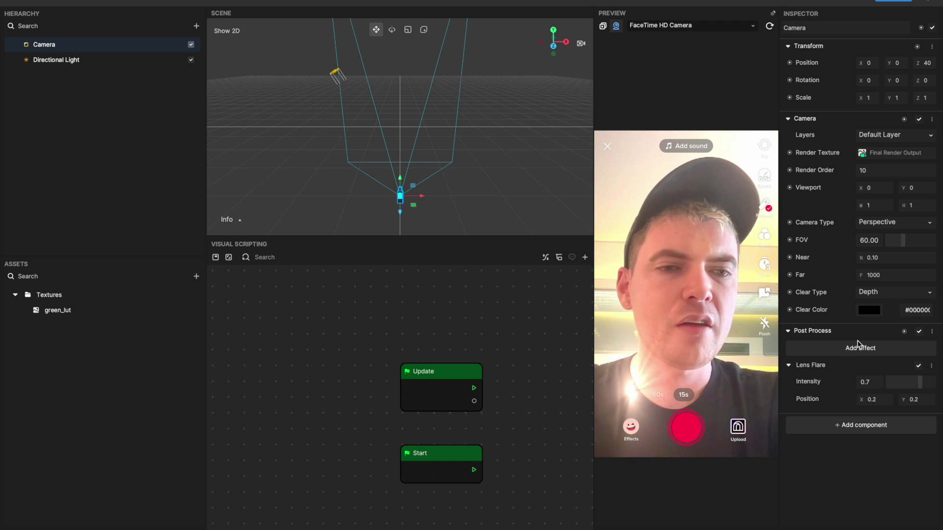
click(914, 345)
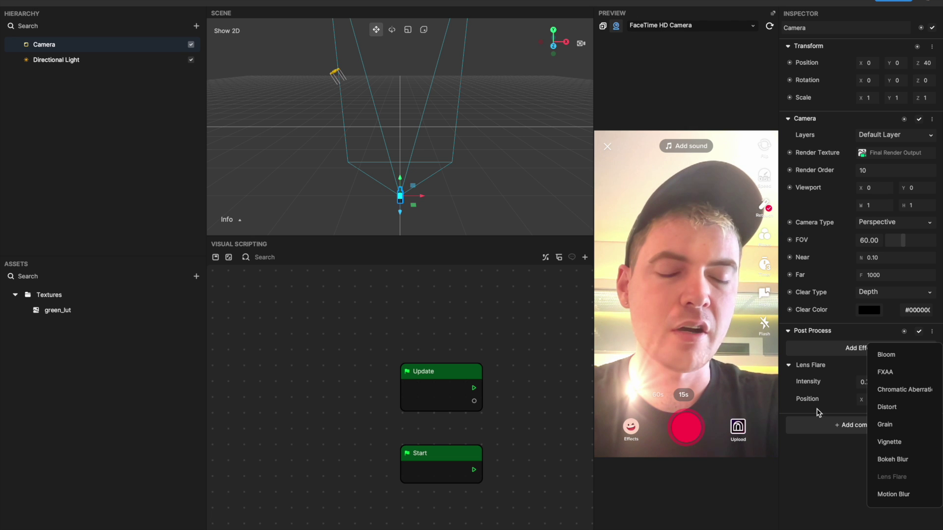
click(832, 453)
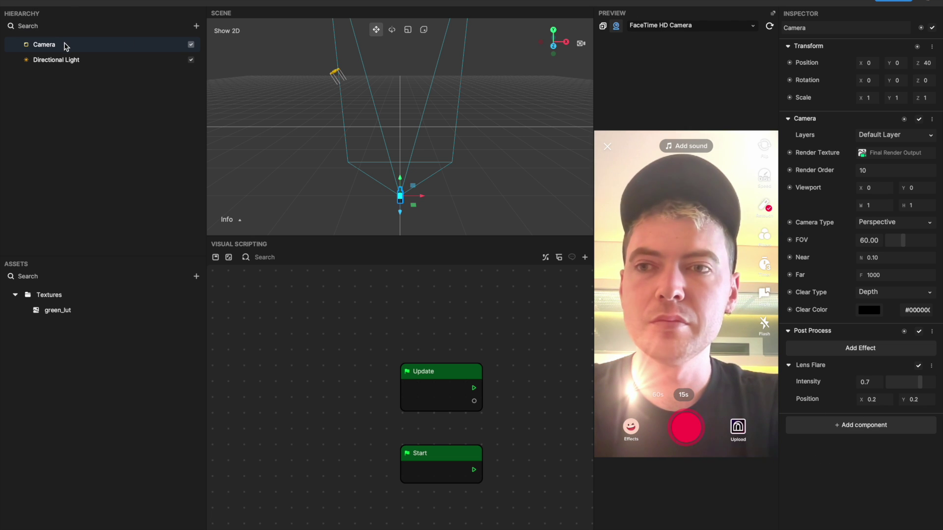
click(4, 99)
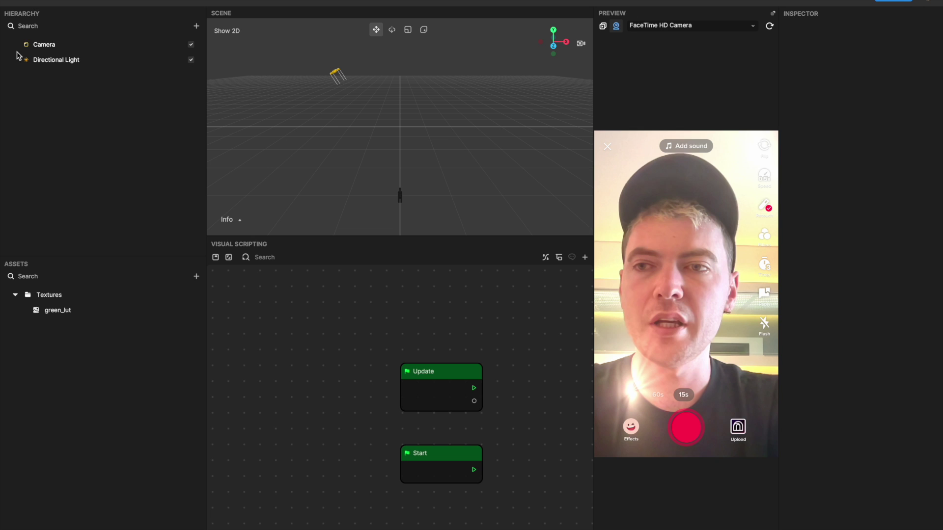
right_click(22, 48)
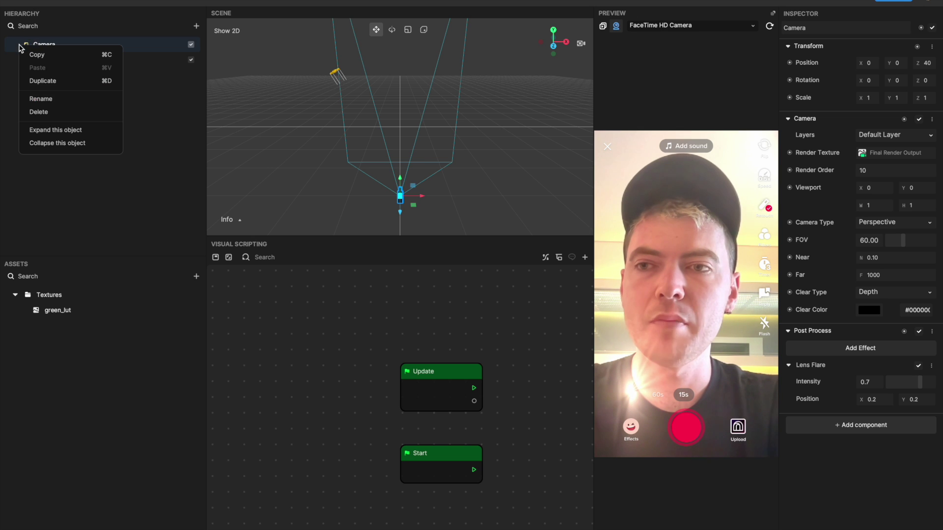
click(41, 81)
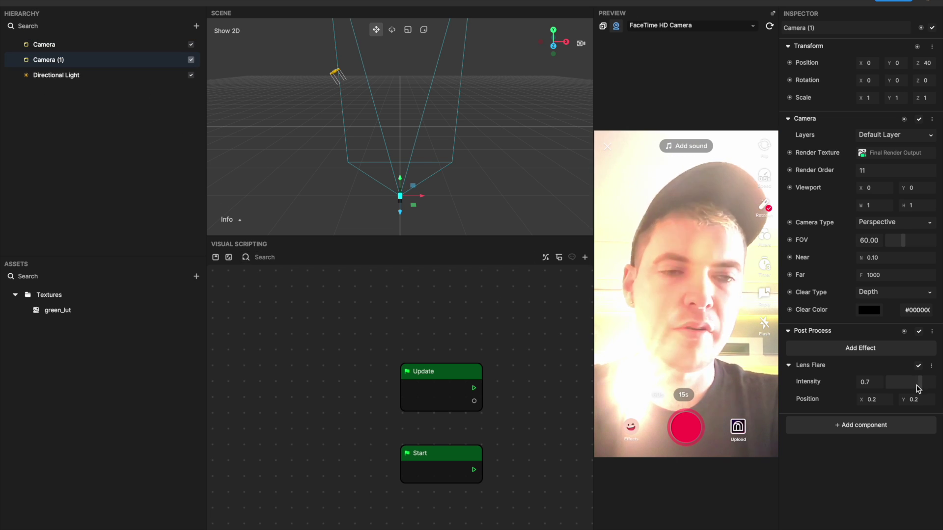
text(7)
key(Tab)
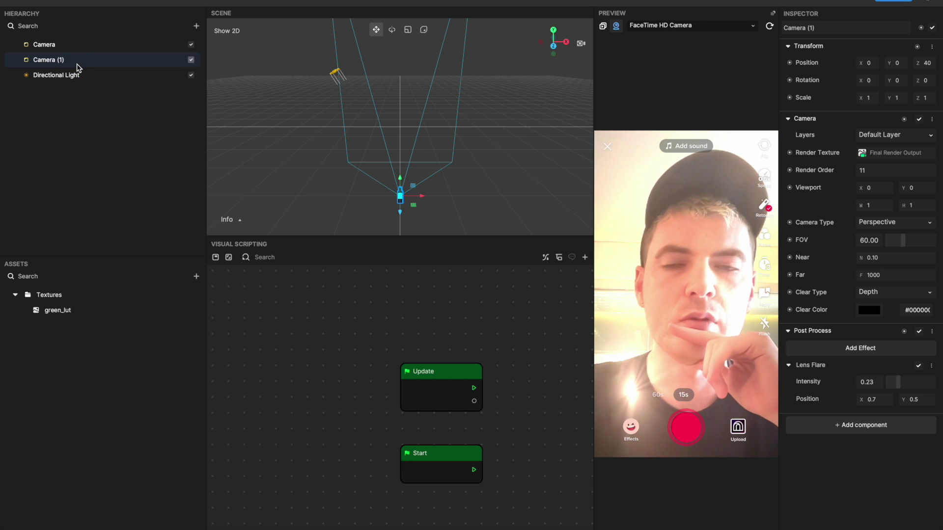
Delete the duplicate camera and swap Lens Flare for Motion Blur at Intensity 0.78.
click(96, 131)
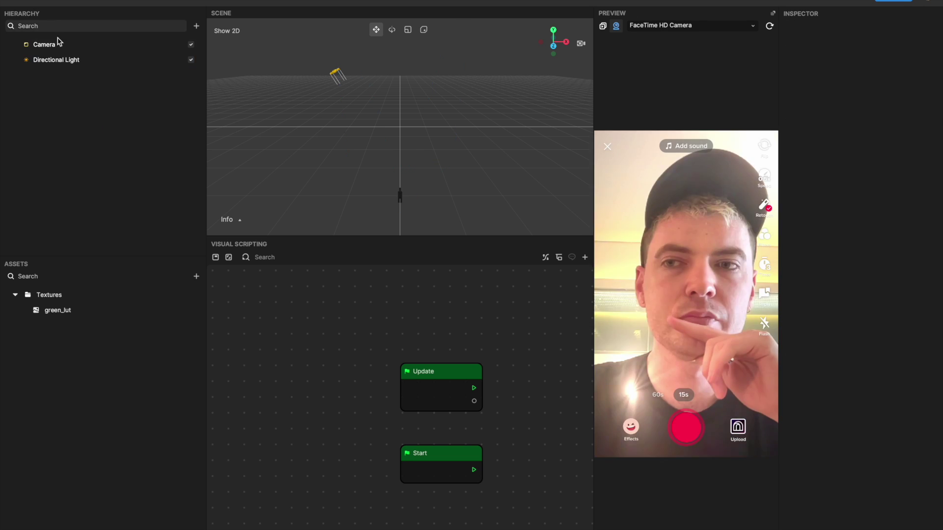
click(61, 45)
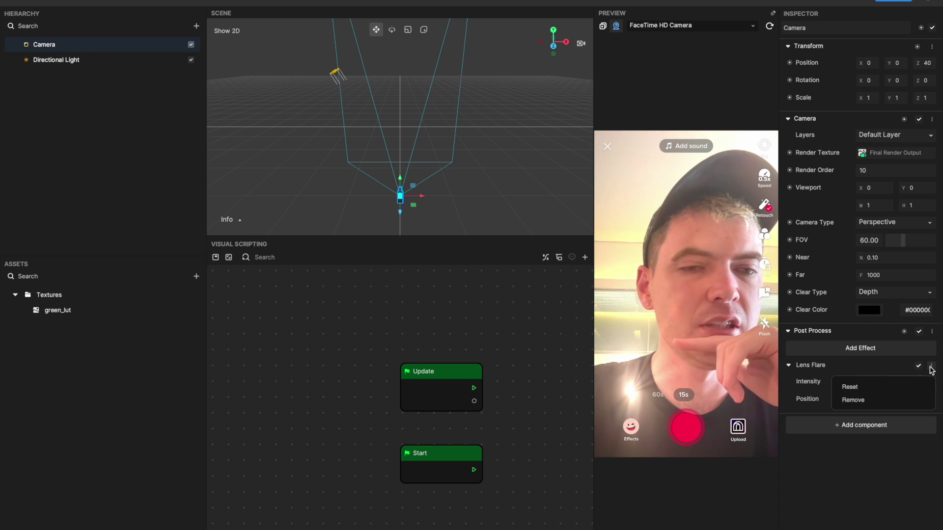
click(875, 402)
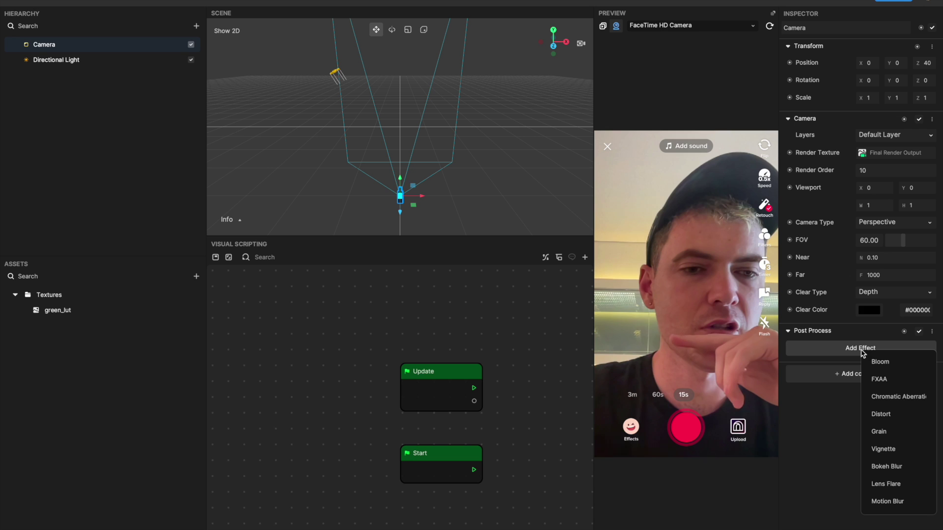
click(878, 503)
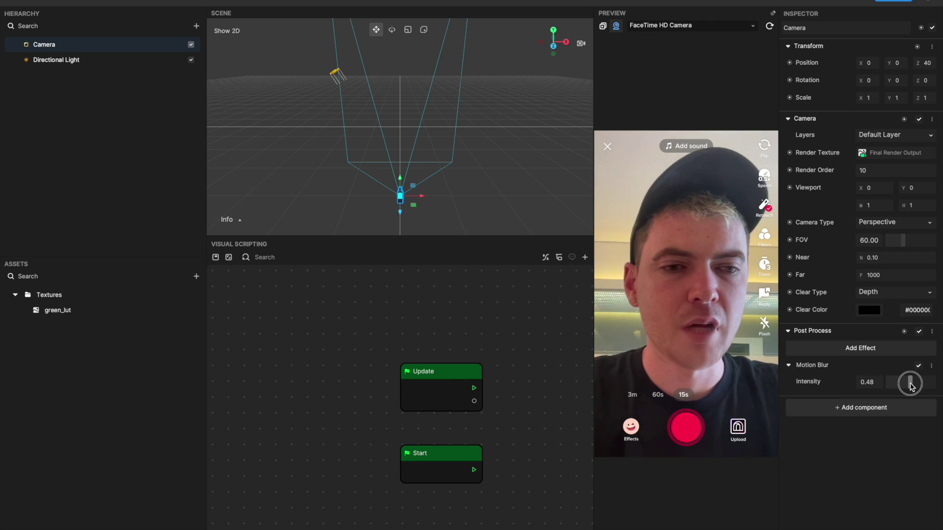
drag(927, 382, 923, 382)
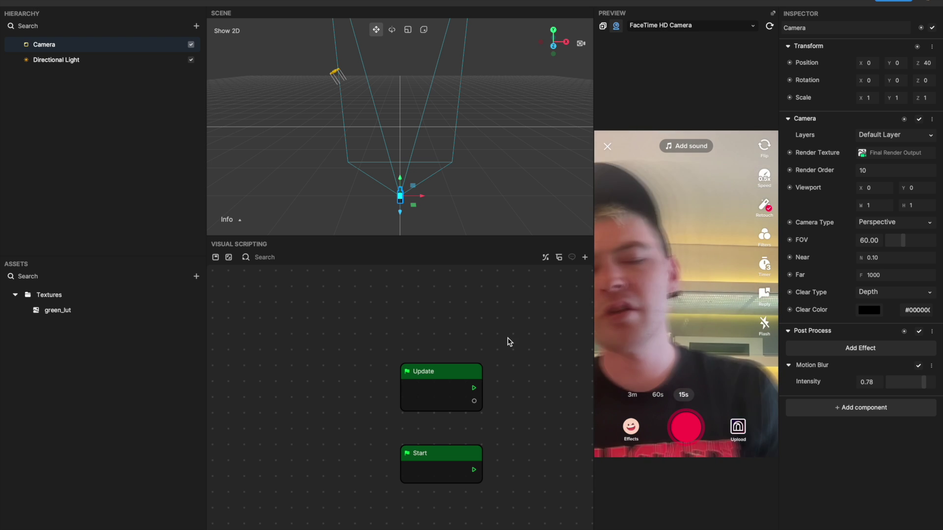
Add a Sphere to the scene from the Hierarchy's 3D menu.
right_click(79, 141)
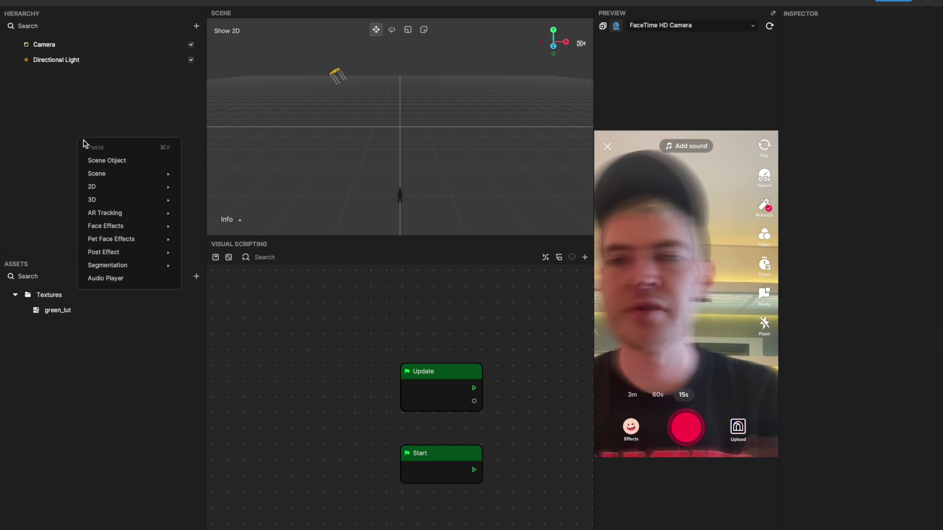
mouse_move(114, 203)
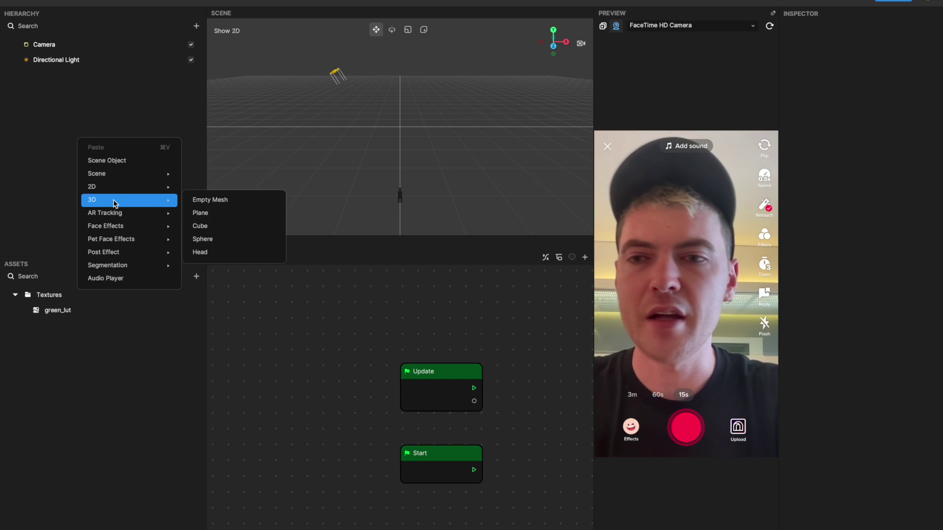
click(204, 240)
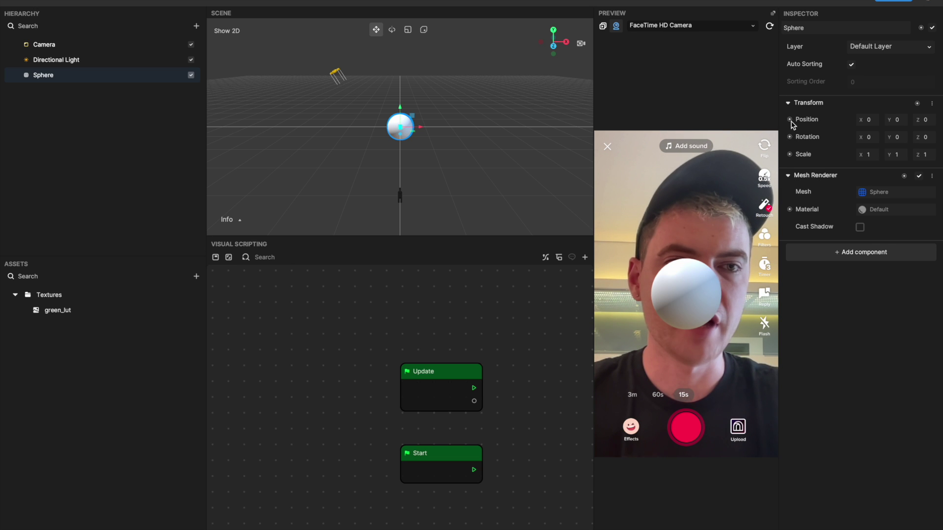
Add a Set Position node fed by a Vec3 Transit by Time node.
click(815, 148)
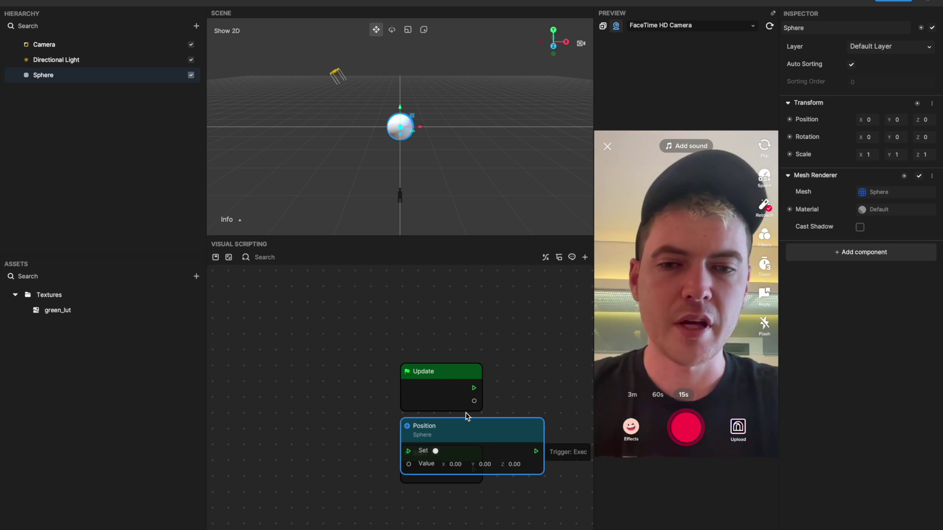
drag(466, 433, 462, 303)
right_click(315, 333)
text(tra)
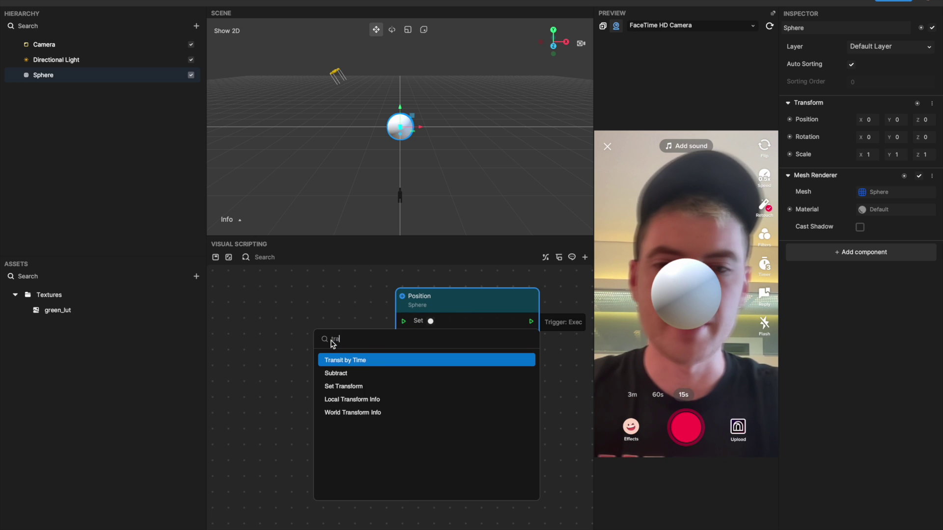
click(344, 358)
drag(362, 337, 257, 308)
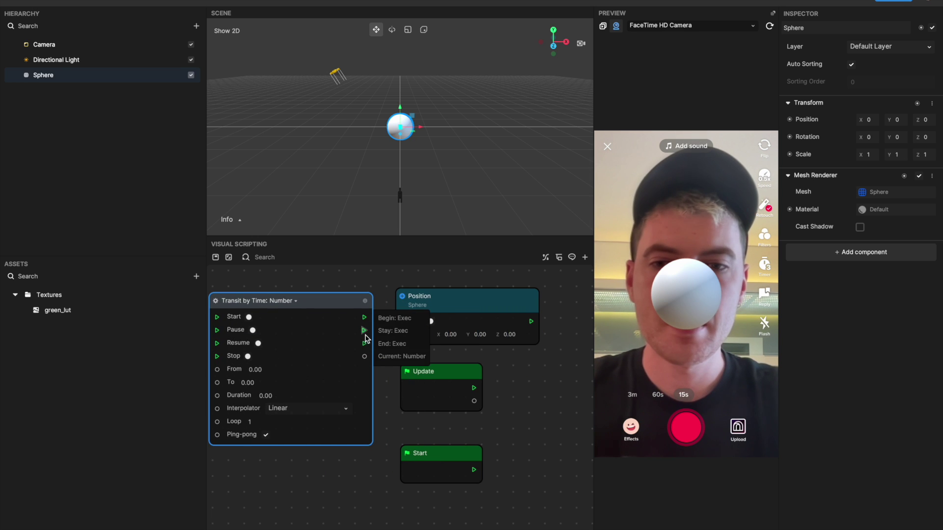
drag(364, 330, 393, 324)
click(295, 308)
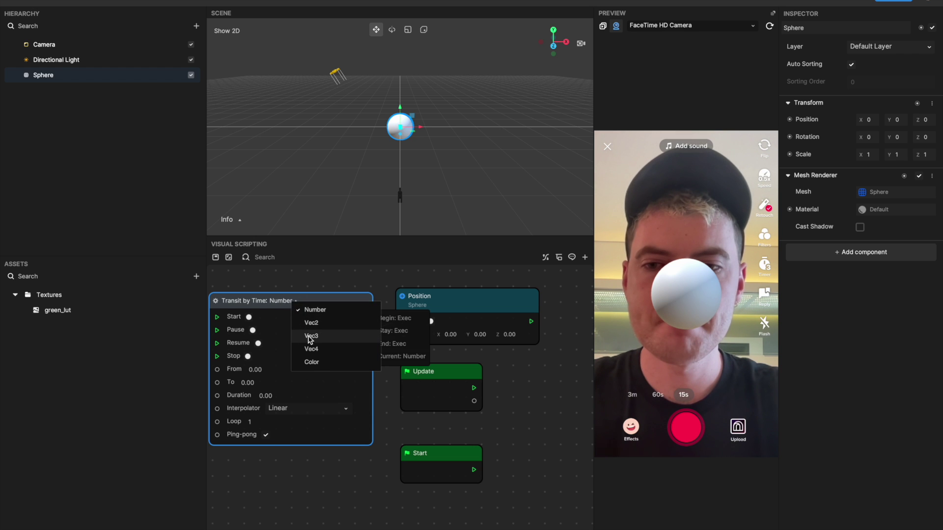
click(310, 339)
drag(366, 356, 403, 334)
Give the transit a starting Y of -10 and a loop count of 10.
scroll(346, 393, left, 5)
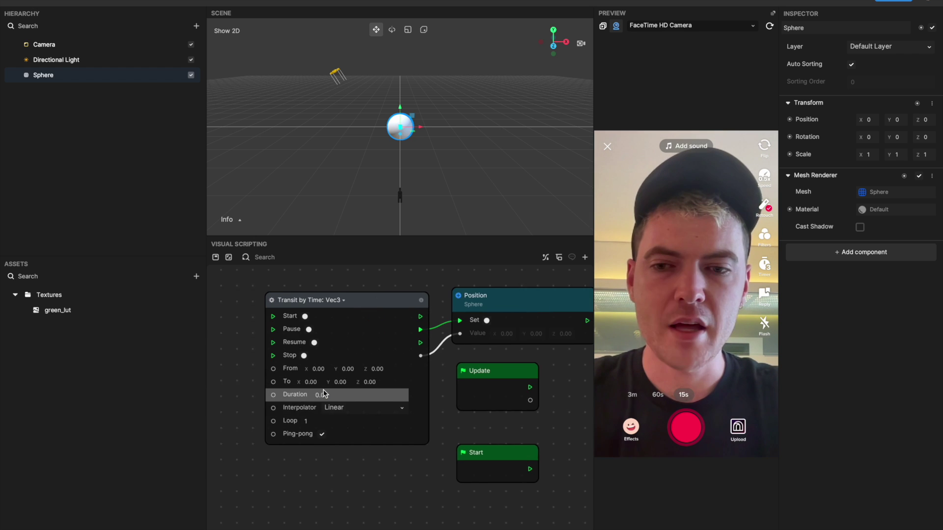
scroll(325, 439, left, 1)
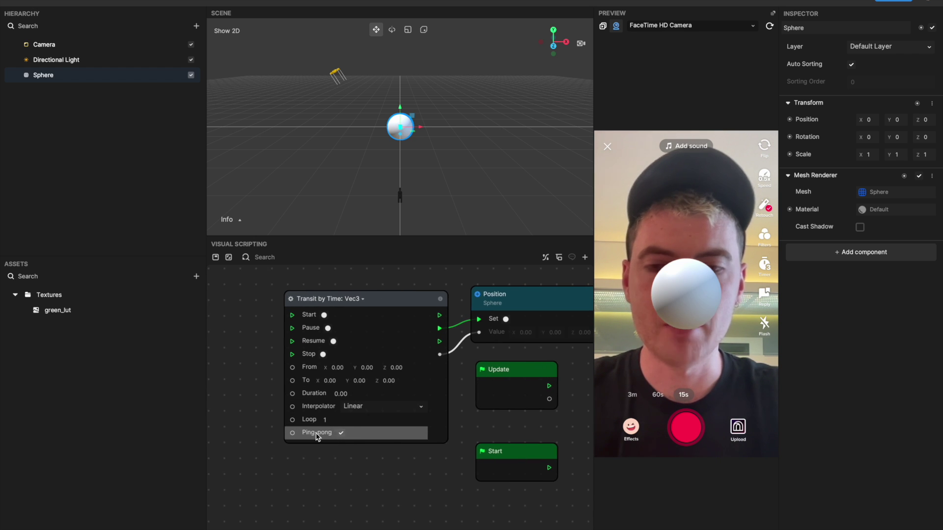
scroll(351, 435, left, 2)
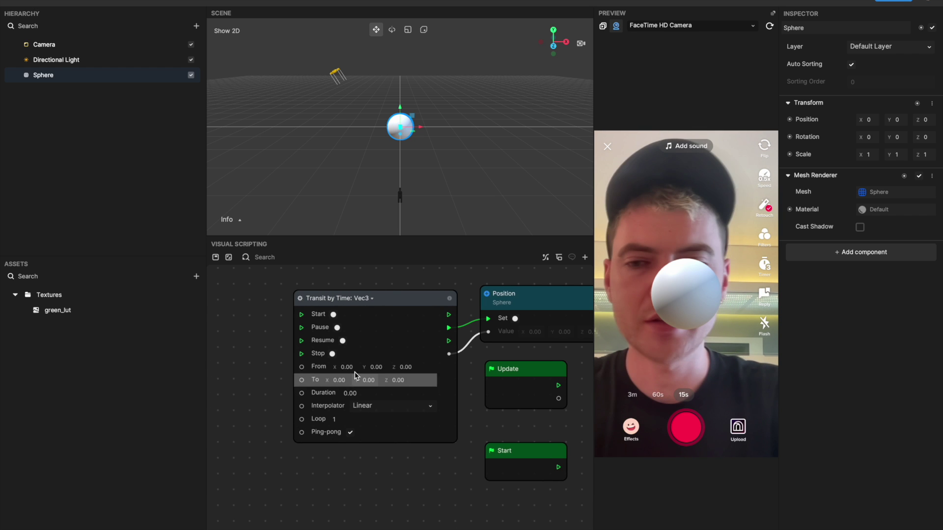
click(380, 369)
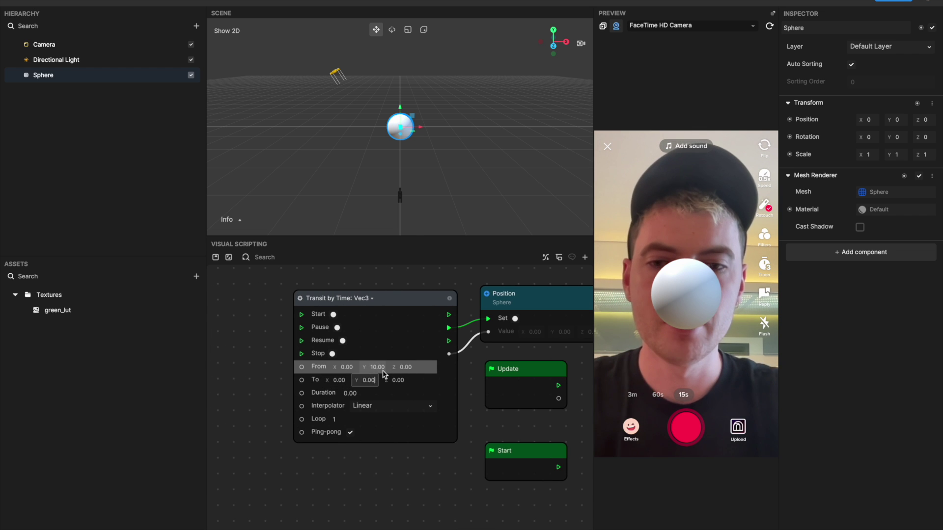
text(-10)
click(359, 394)
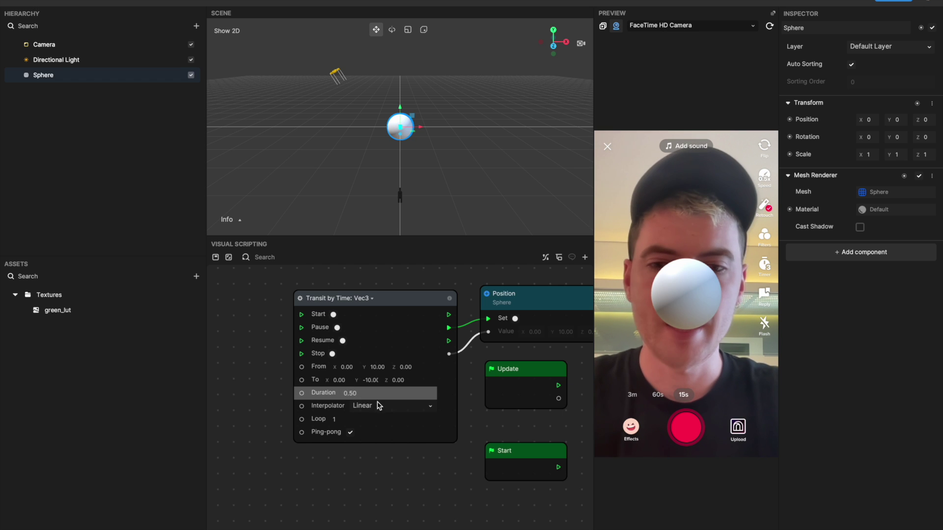
click(379, 405)
click(334, 421)
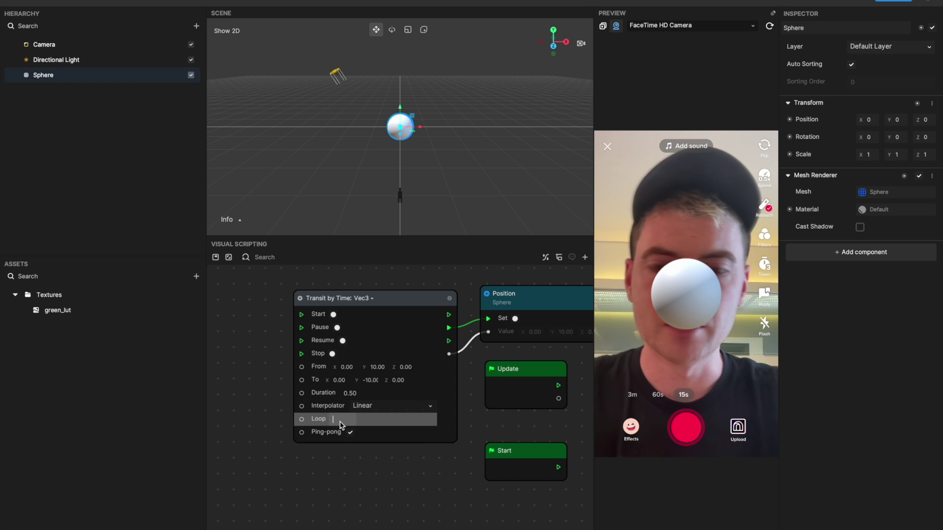
text(10)
key(Return)
Wire the Start node into the transit, test it, then select the three animation nodes.
drag(511, 451, 210, 304)
drag(336, 319, 371, 318)
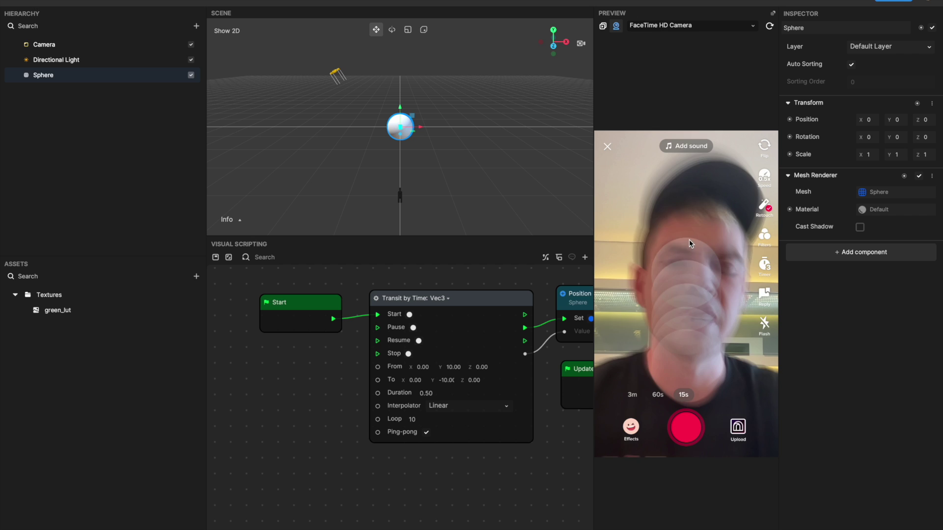
scroll(511, 457, right, 5)
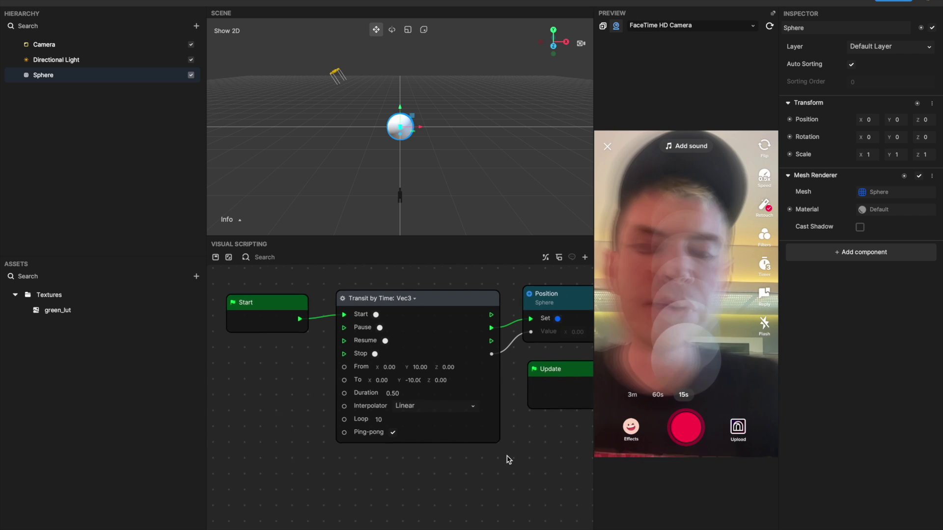
scroll(509, 459, left, 2)
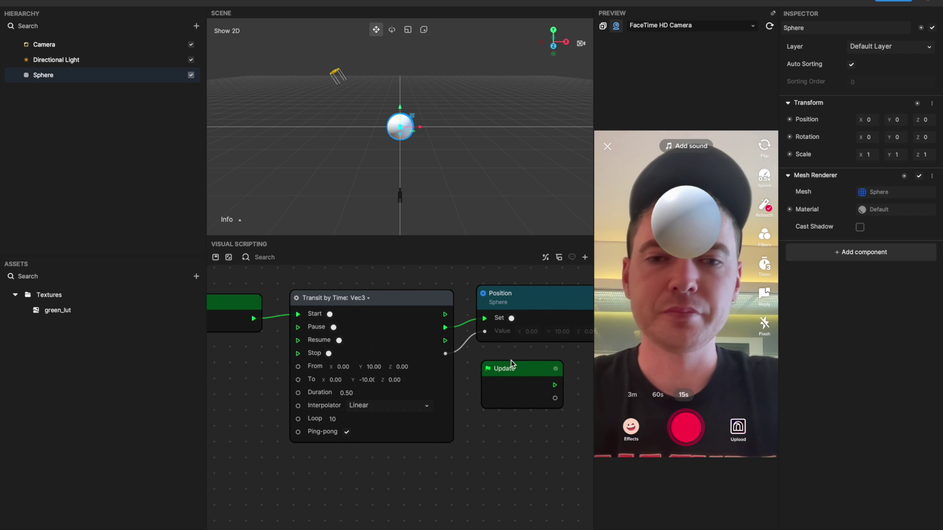
drag(511, 363, 239, 298)
Delete the selected animation nodes and remove the Sphere from the scene.
key(Delete)
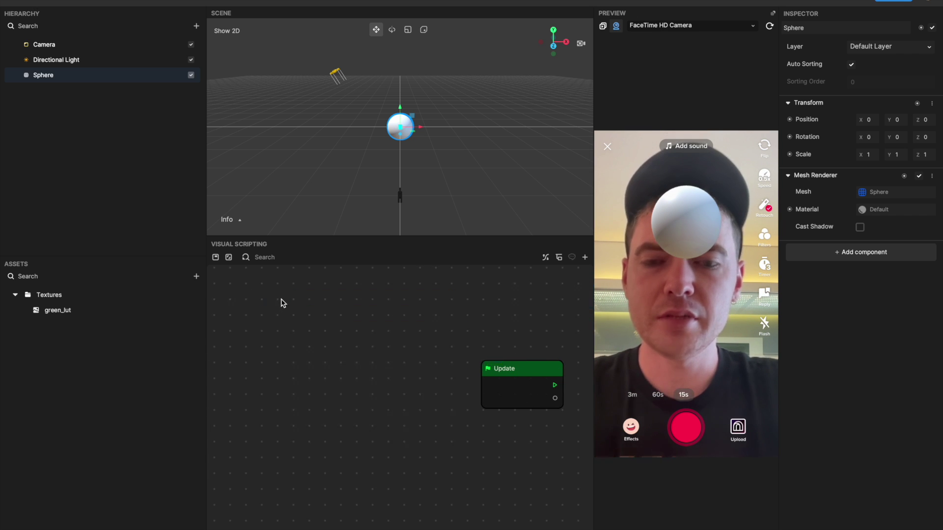
right_click(85, 78)
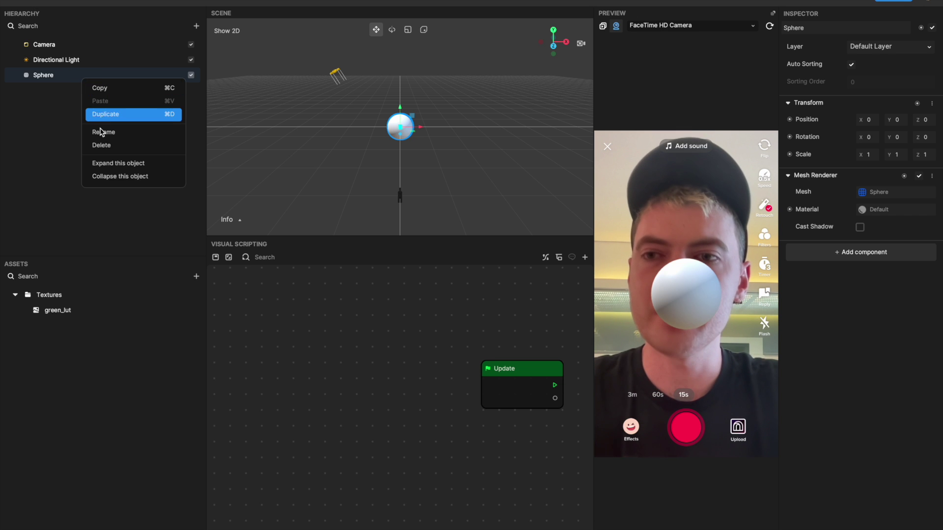
click(93, 131)
Remove the Motion Blur effect from the Camera's post processing.
click(59, 44)
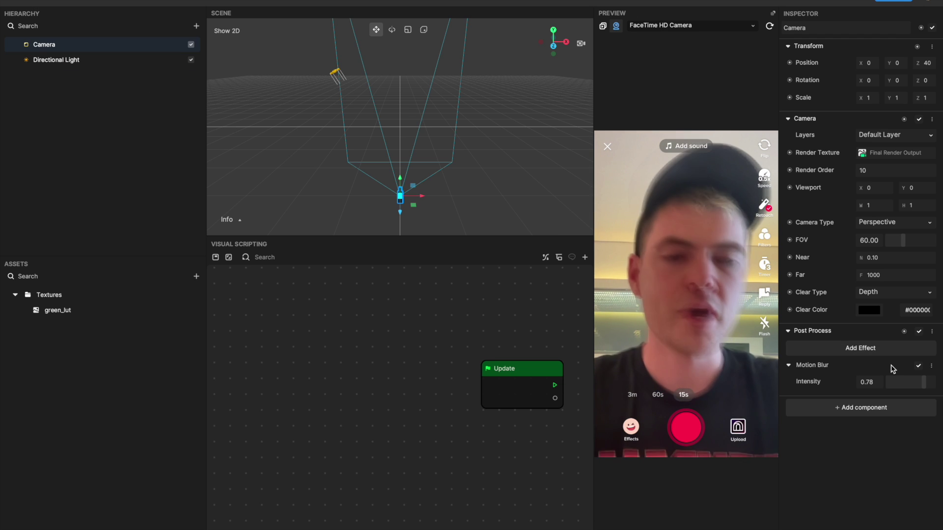
click(932, 366)
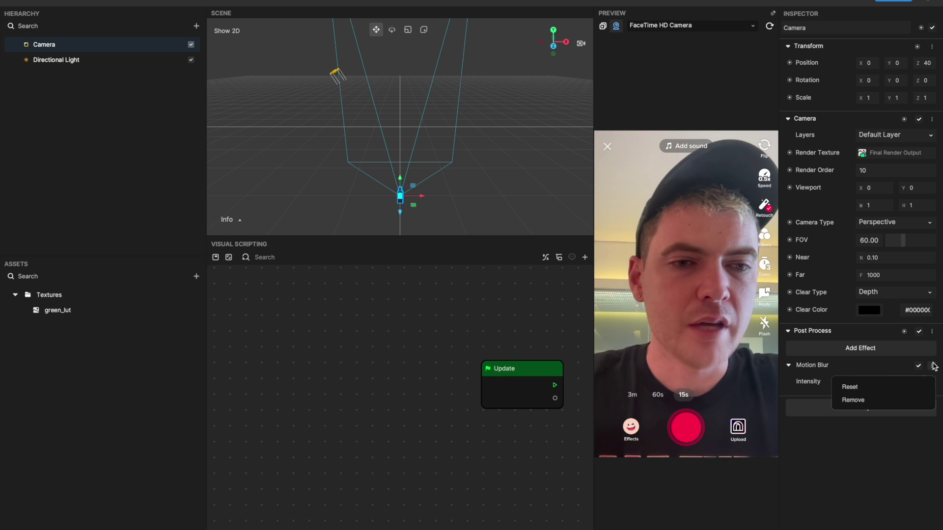
click(908, 400)
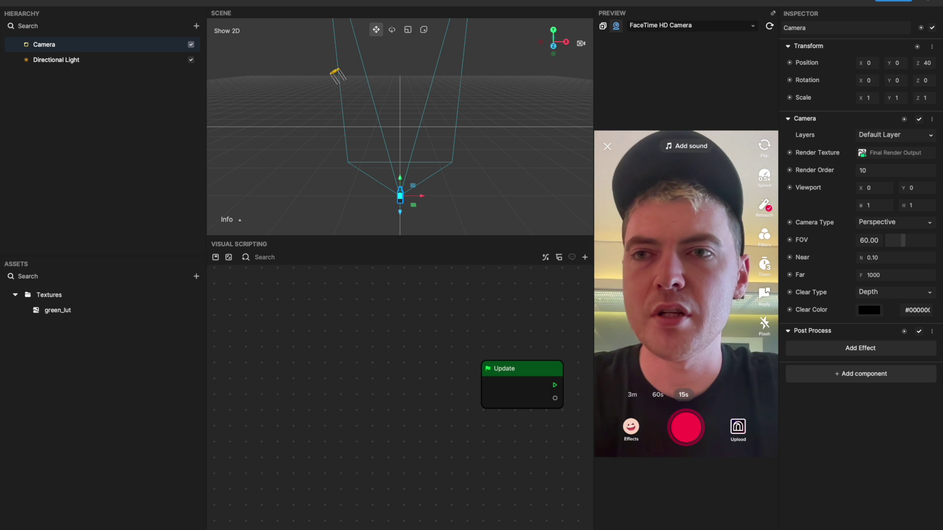
click(94, 0)
Discard the current project's changes and open the alien_post_process project.
click(108, 4)
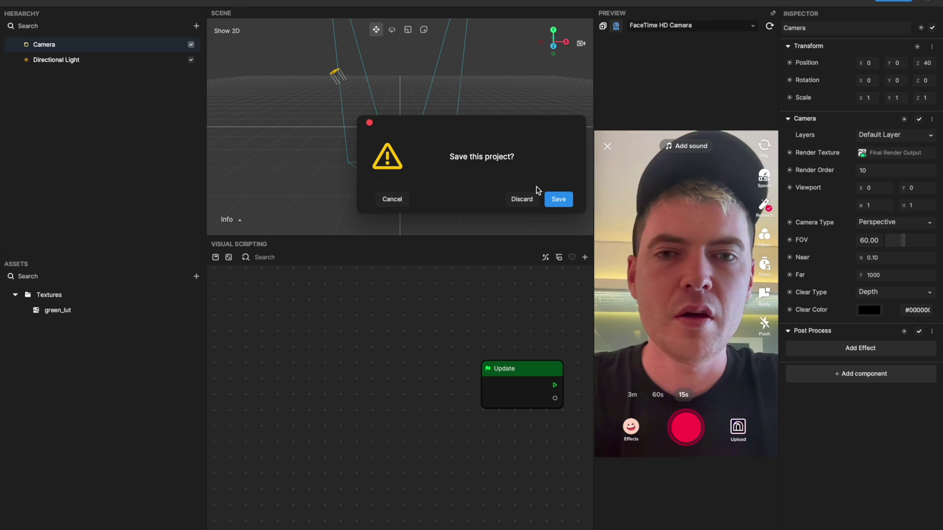
click(529, 199)
double_click(384, 139)
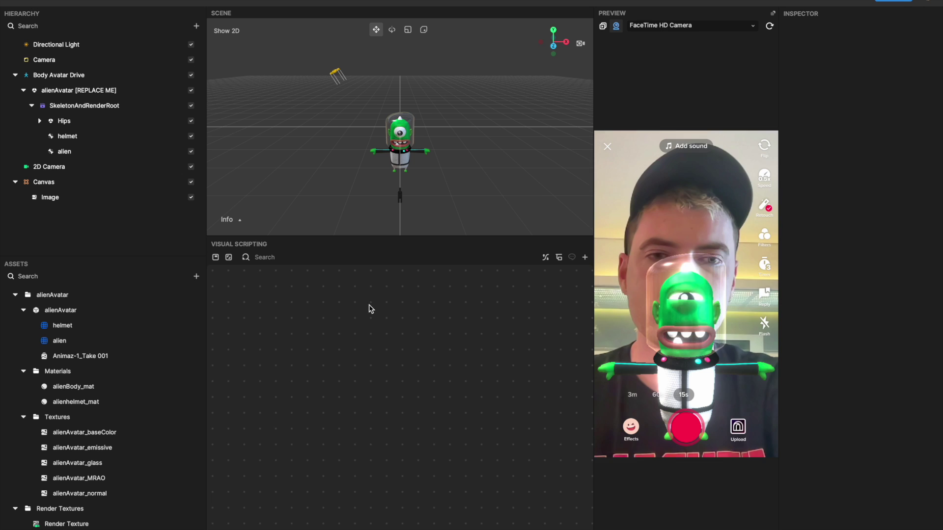
Preview the alien on Dancing (Person 2), return to FaceTime HD Camera, and select the canvas Image.
click(642, 27)
click(603, 25)
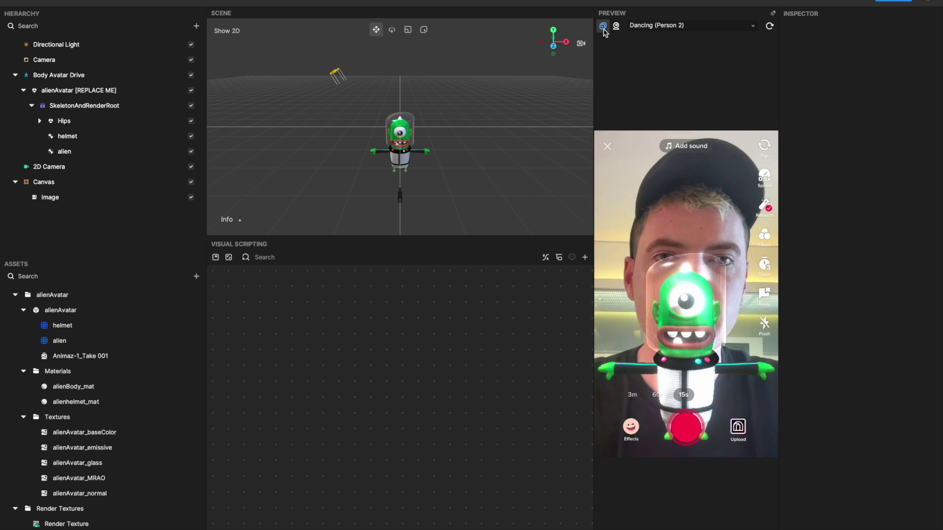
click(653, 26)
click(482, 80)
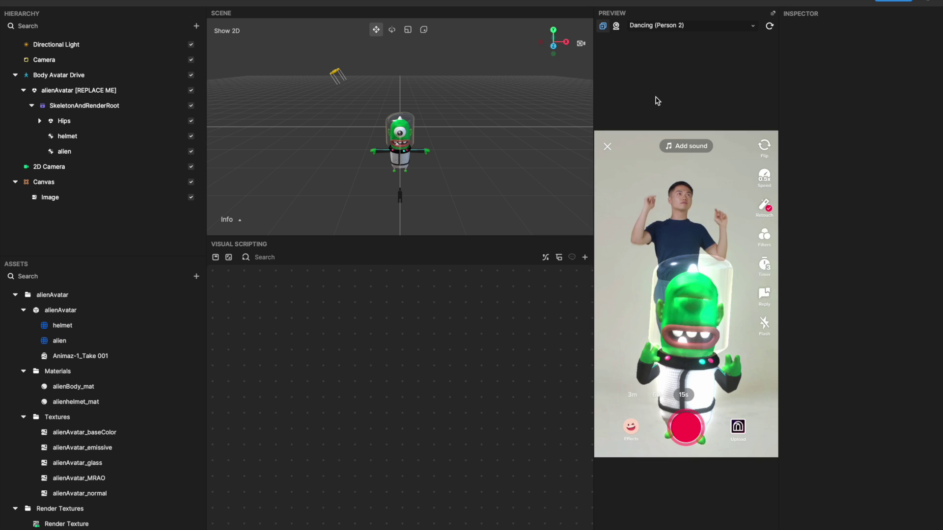
click(618, 28)
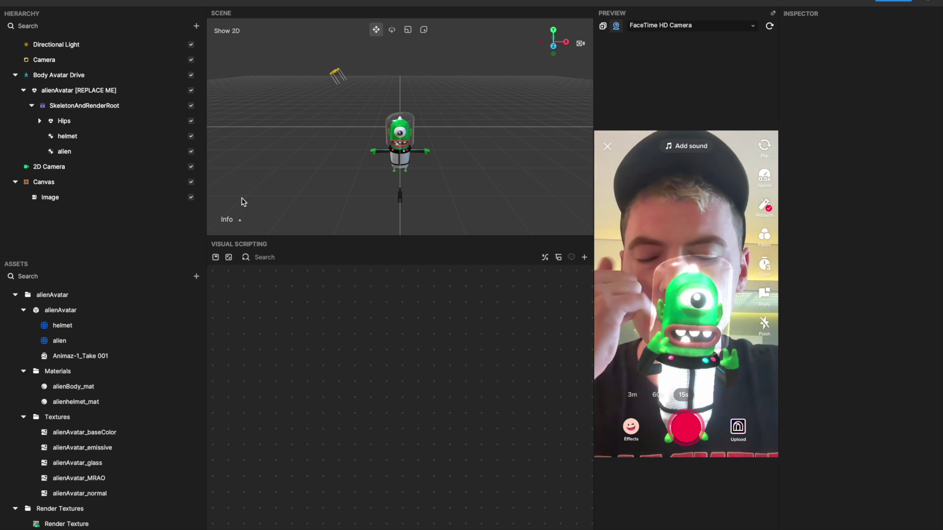
click(94, 197)
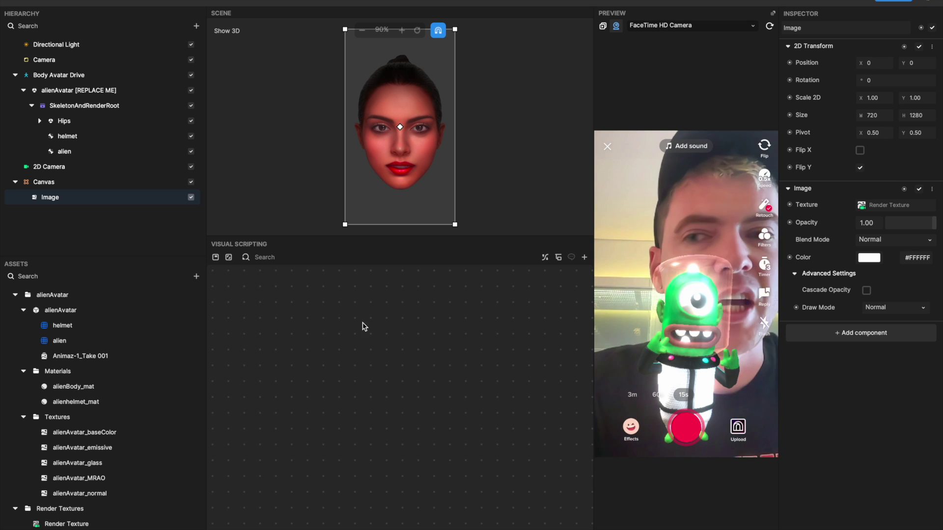
Compare the Camera and alien settings, ending on the Camera's Bloom (Threshold 0.70, Intensity 12.50).
click(85, 65)
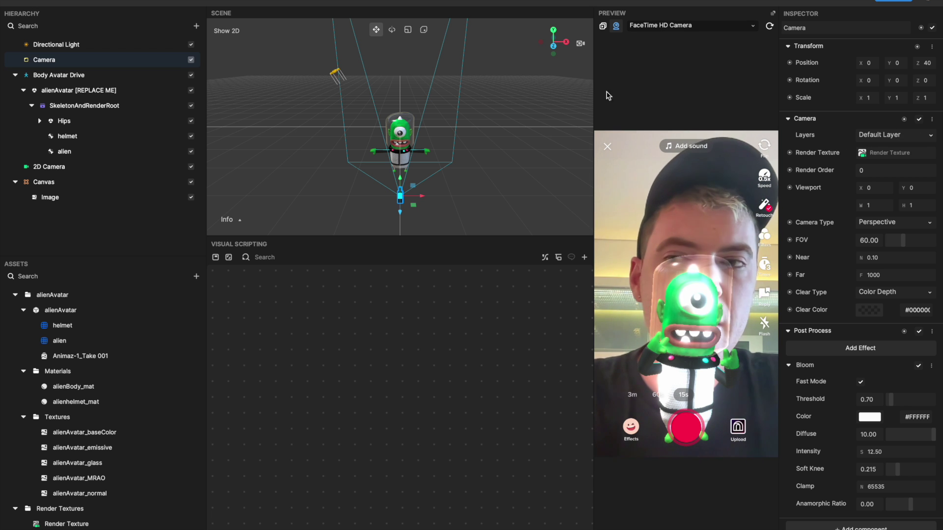
click(98, 137)
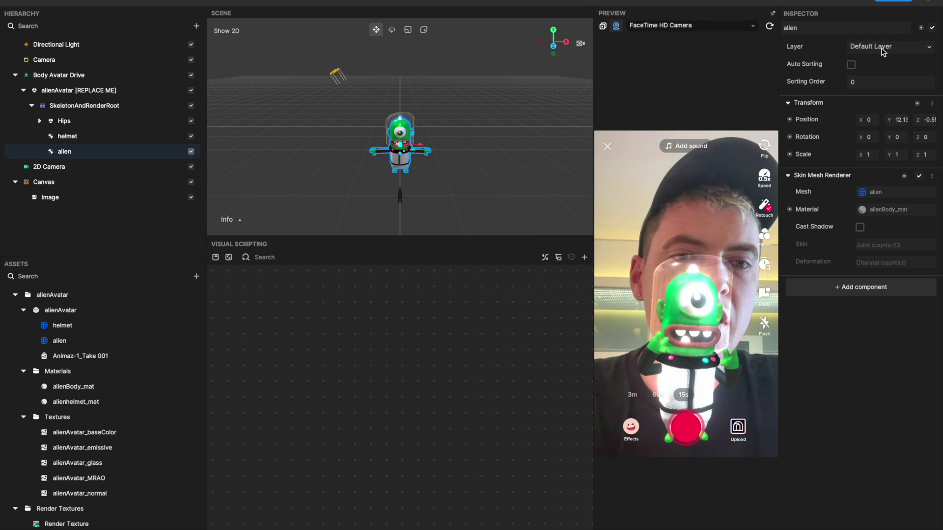
click(84, 61)
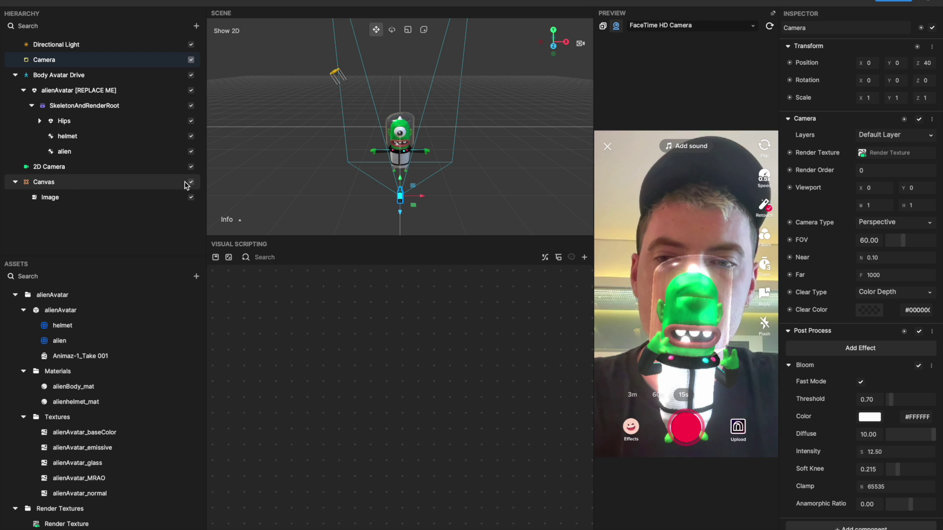
Look up the Render Texture option in the Assets add menu without creating one.
click(195, 273)
click(197, 276)
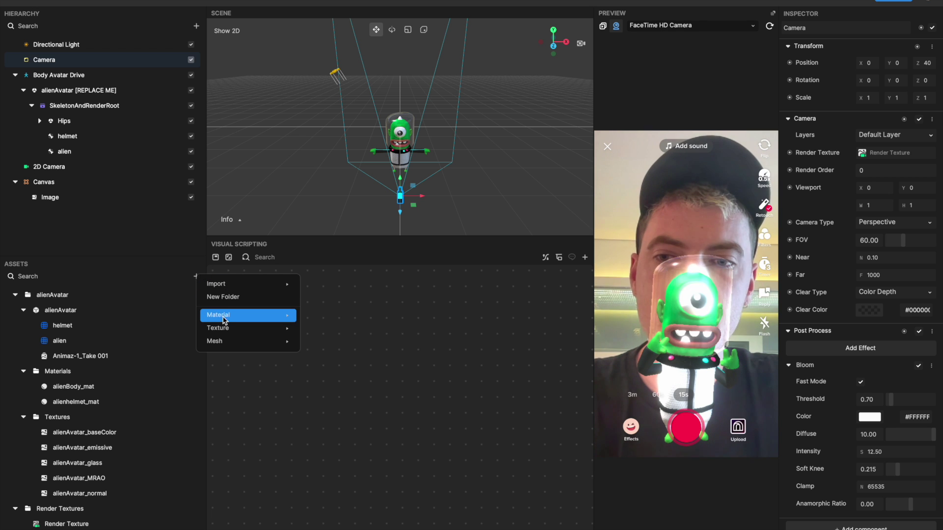
mouse_move(248, 328)
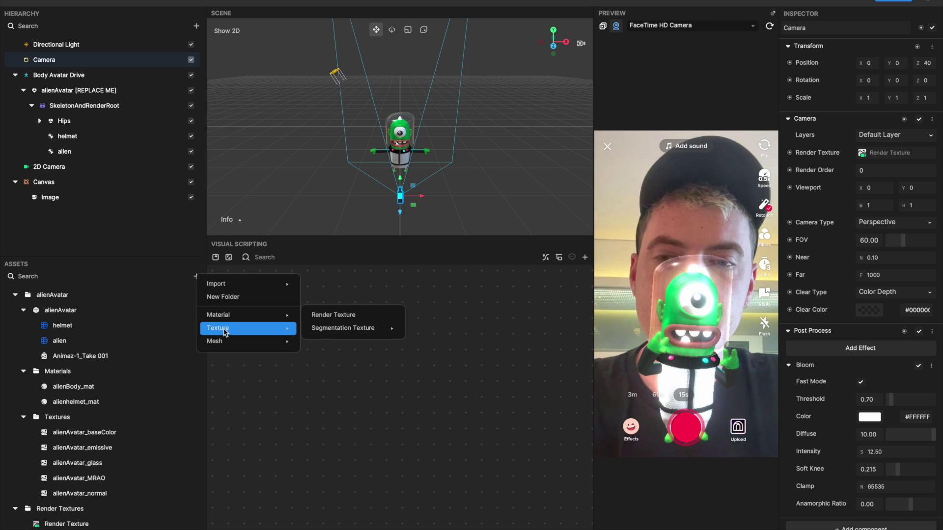
click(342, 317)
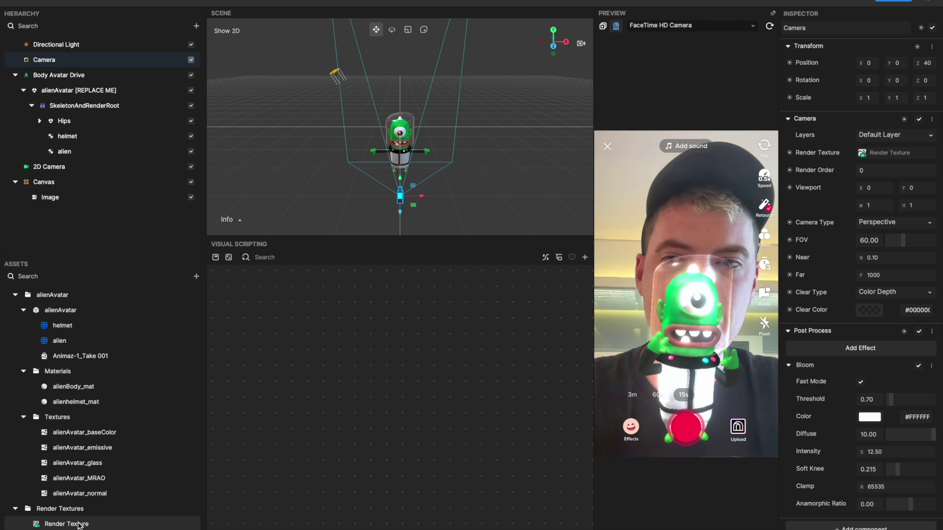
click(56, 201)
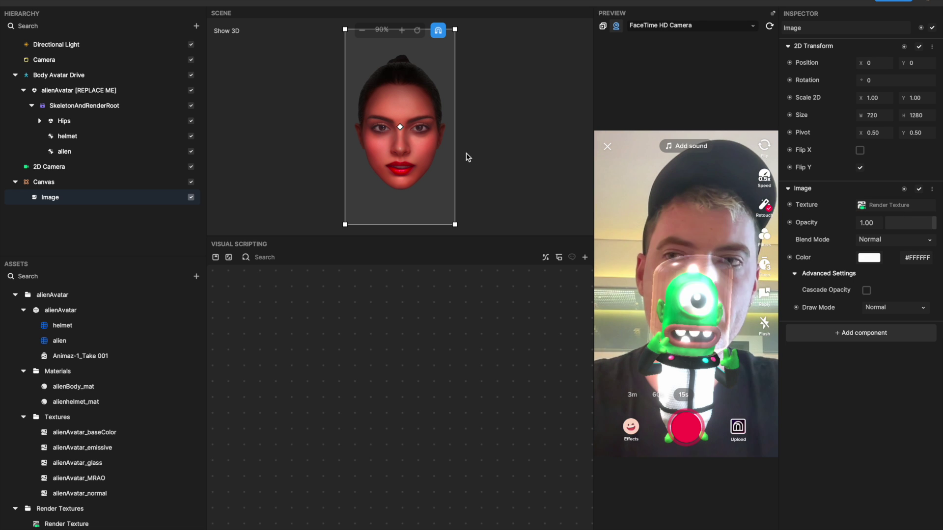
click(81, 68)
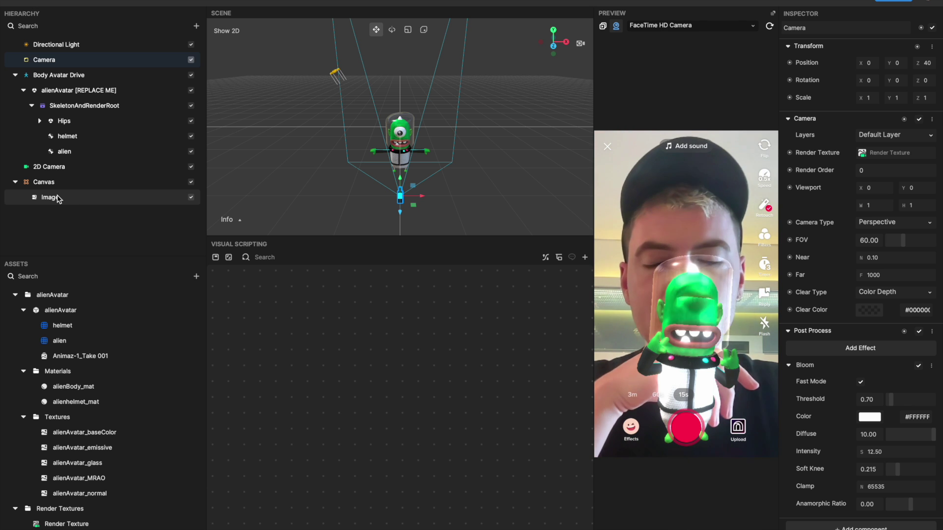
click(54, 168)
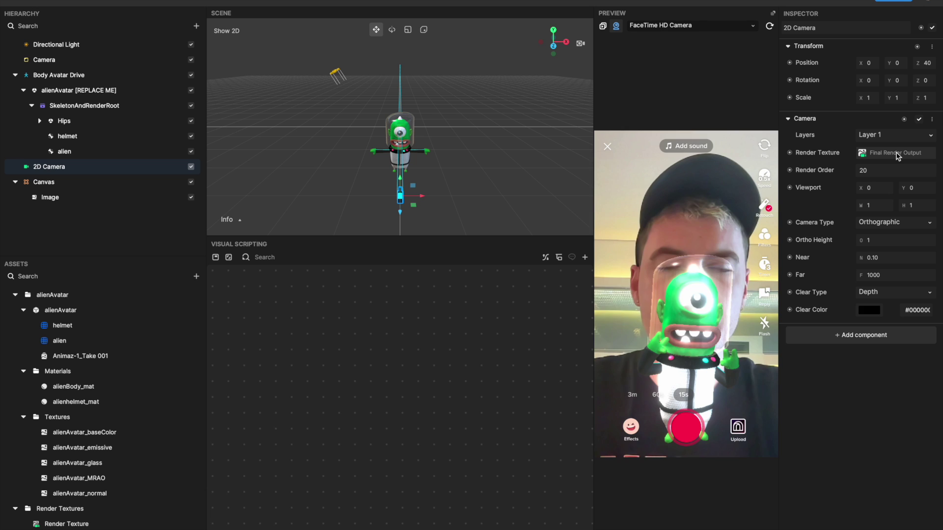
click(93, 65)
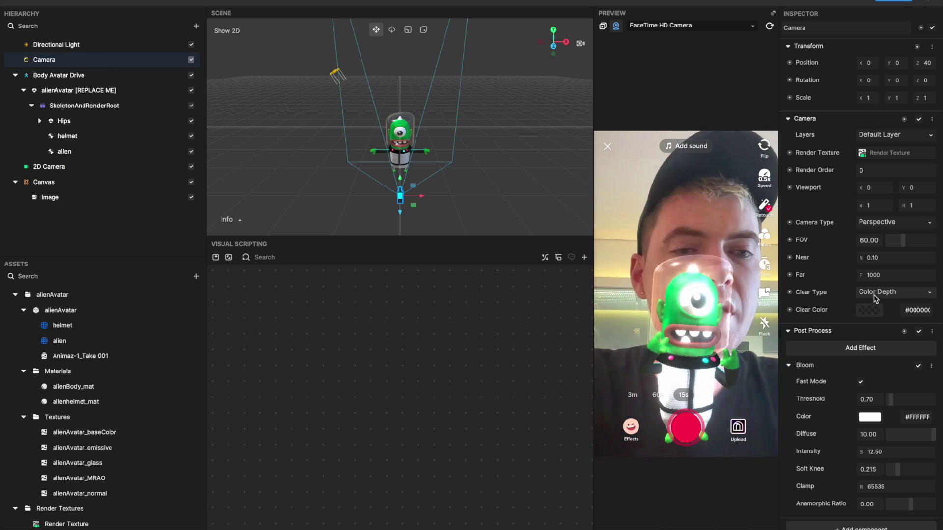
click(869, 309)
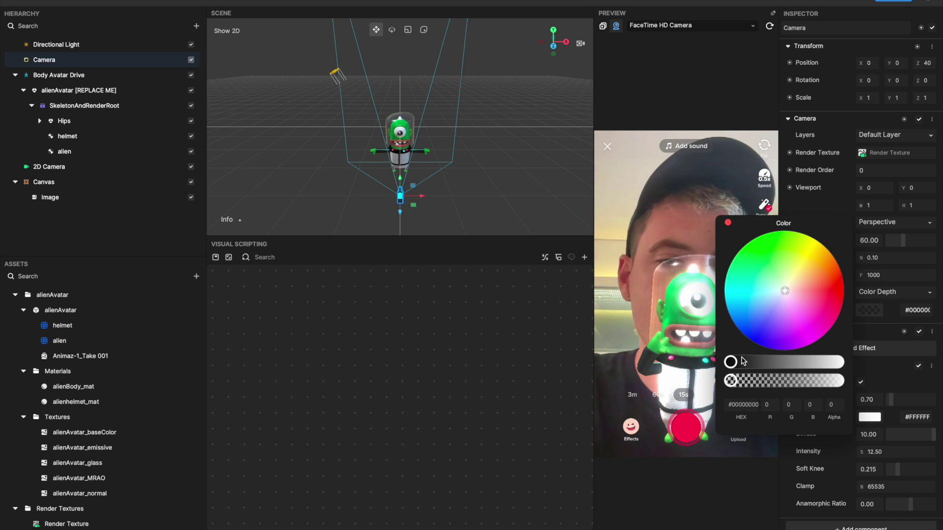
drag(736, 368, 702, 316)
click(727, 224)
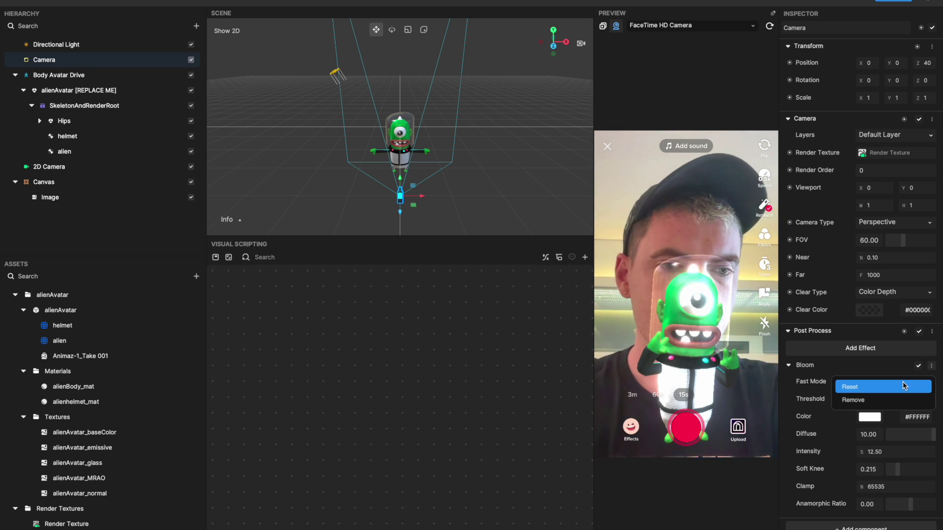
Swap the Camera's Bloom for Chromatic Aberration at Intensity 3.00, testing on the dancing video and webcam.
click(900, 401)
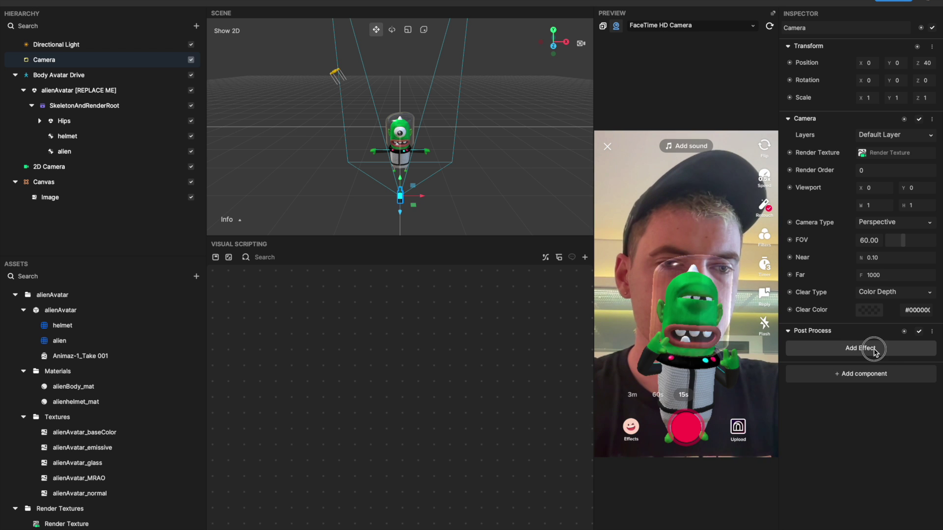
click(883, 395)
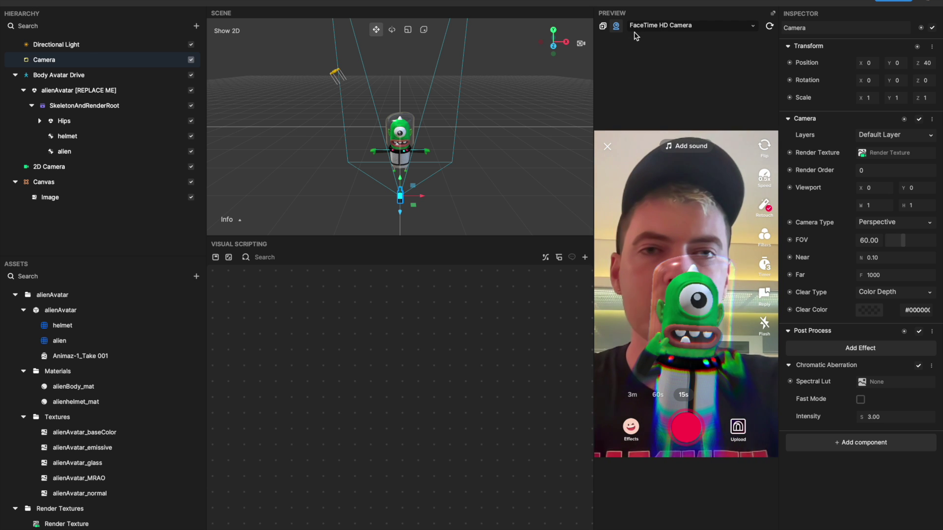
click(607, 26)
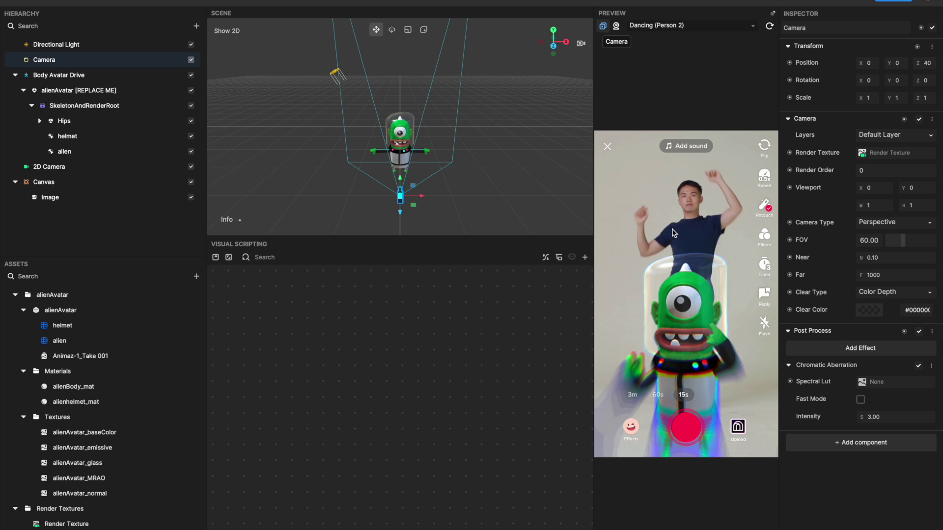
click(616, 25)
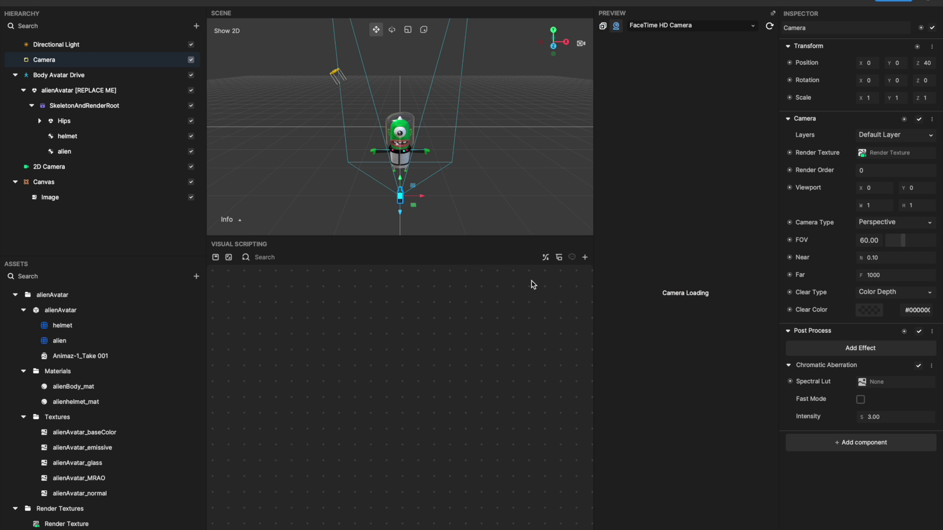